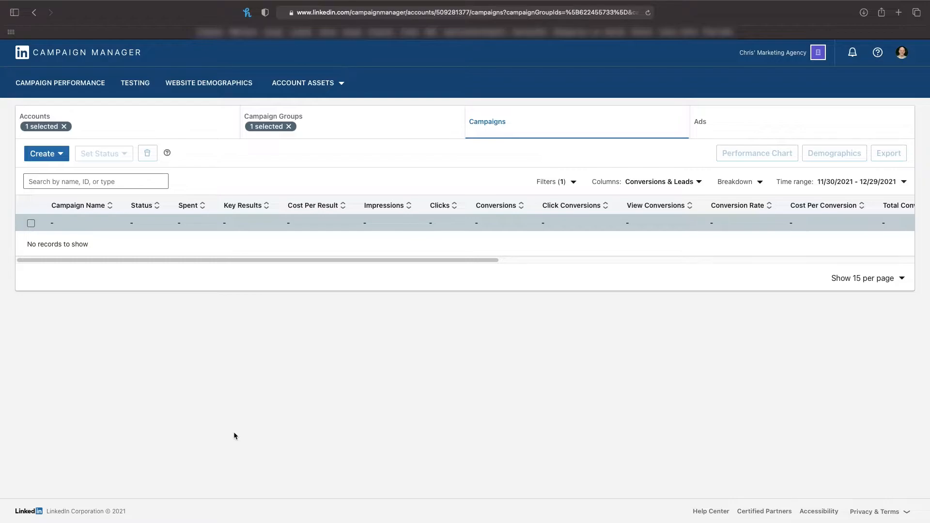
Step: Create a new campaign in the United States Ads group, name it "Conversation ad" and continue to the campaign setup
{"action": "left_click", "coordinate": [43, 155]}
{"action": "left_click", "coordinate": [48, 213]}
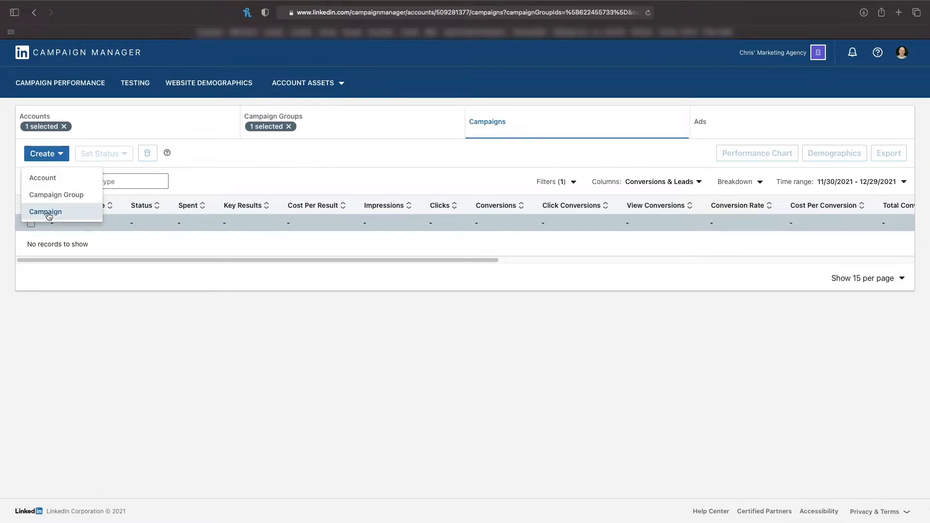
{"action": "left_click", "coordinate": [109, 88]}
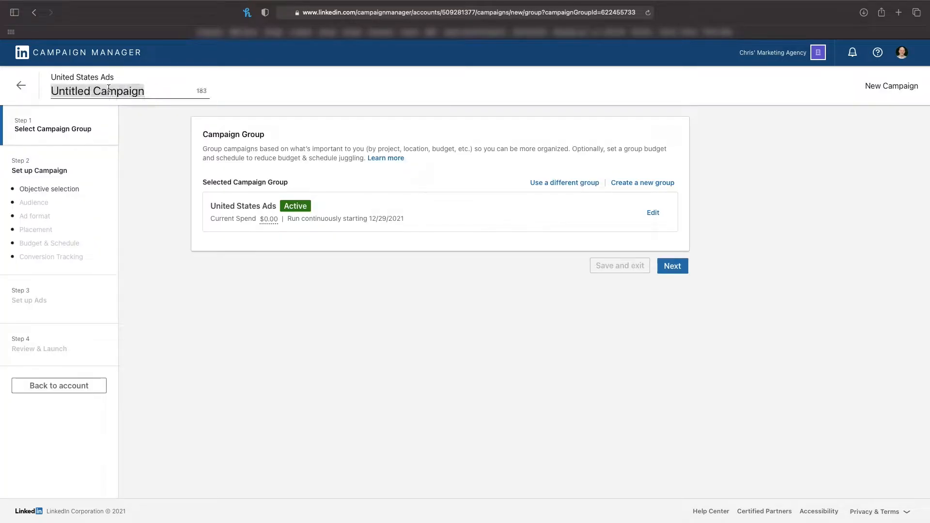
{"action": "type", "text": "Conversation ad"}
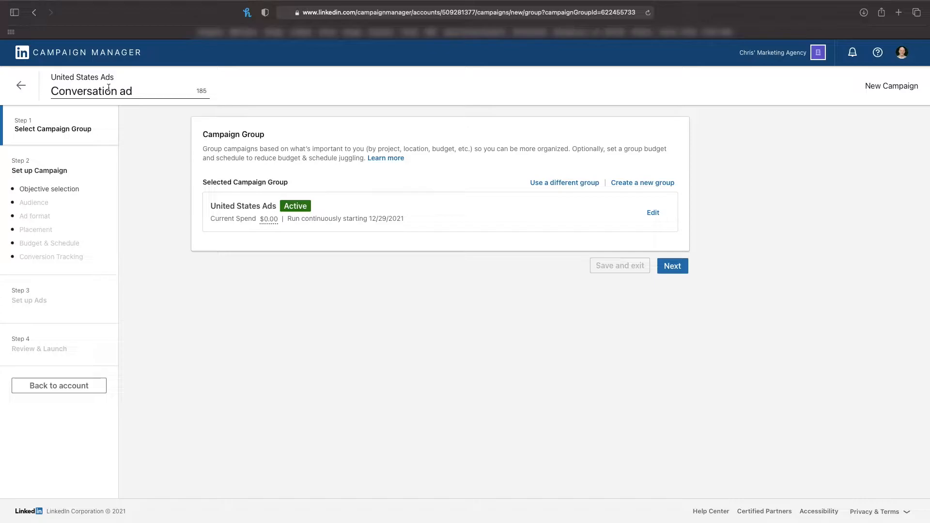
{"action": "left_click", "coordinate": [683, 269]}
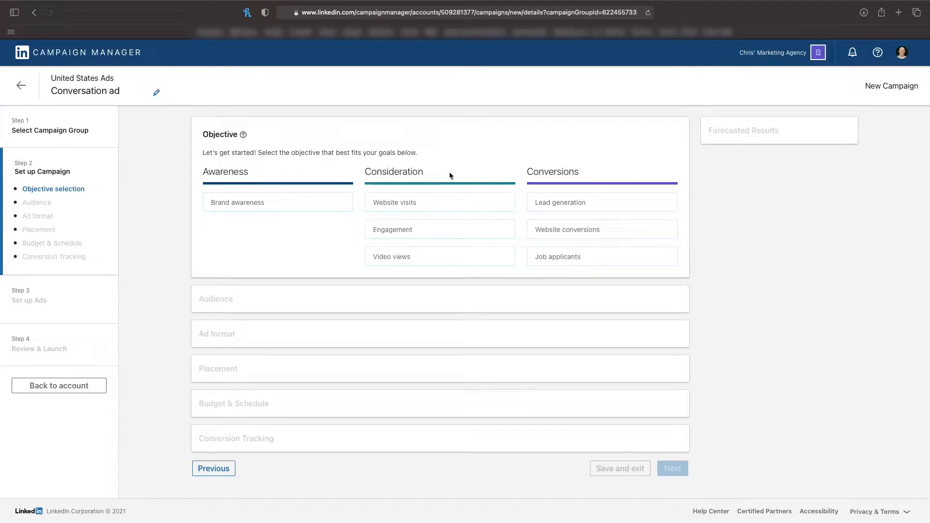
Step: Set the campaign objective to Website visits and the ad format to Conversation ad
{"action": "left_click", "coordinate": [443, 205]}
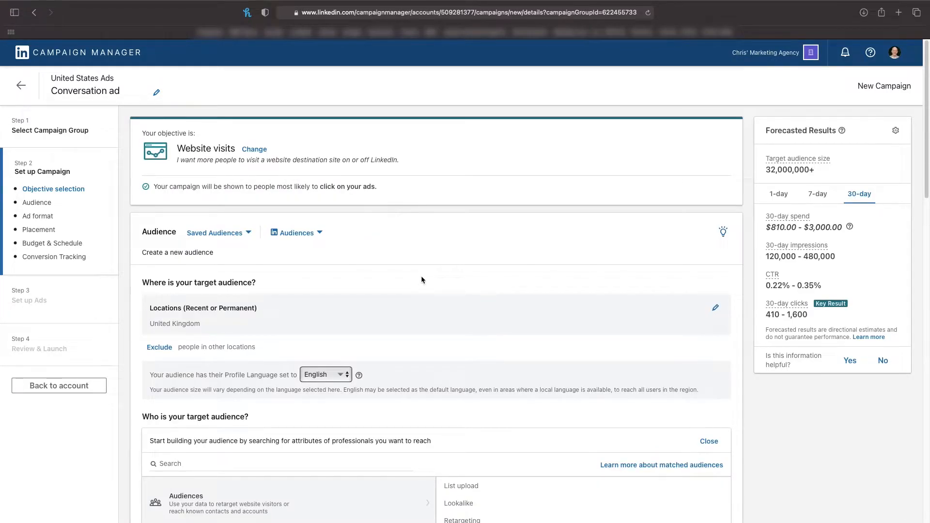
{"action": "scroll", "coordinate": [418, 277], "scroll_direction": "down", "scroll_amount": 2}
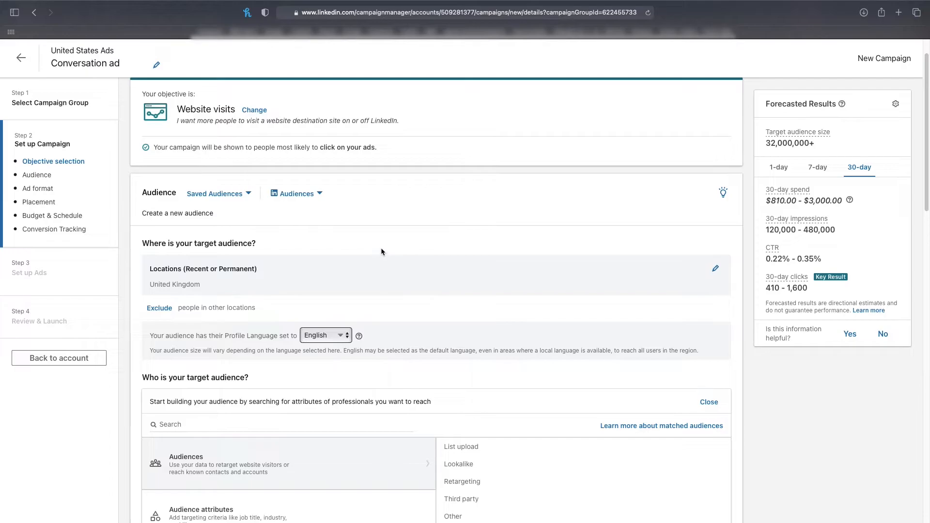
{"action": "scroll", "coordinate": [513, 195], "scroll_direction": "down", "scroll_amount": 10}
{"action": "mouse_move", "coordinate": [315, 142]}
{"action": "scroll", "coordinate": [342, 185], "scroll_direction": "up", "scroll_amount": 3}
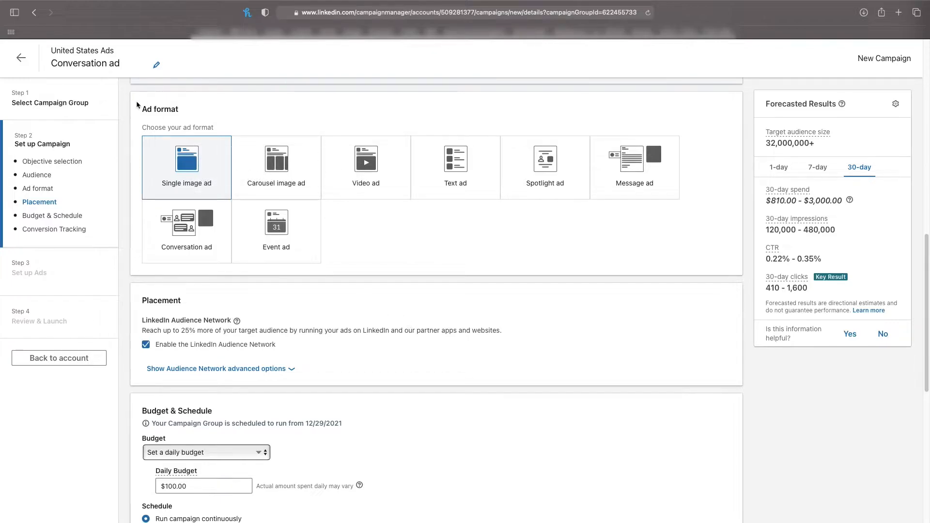
{"action": "mouse_move", "coordinate": [204, 237]}
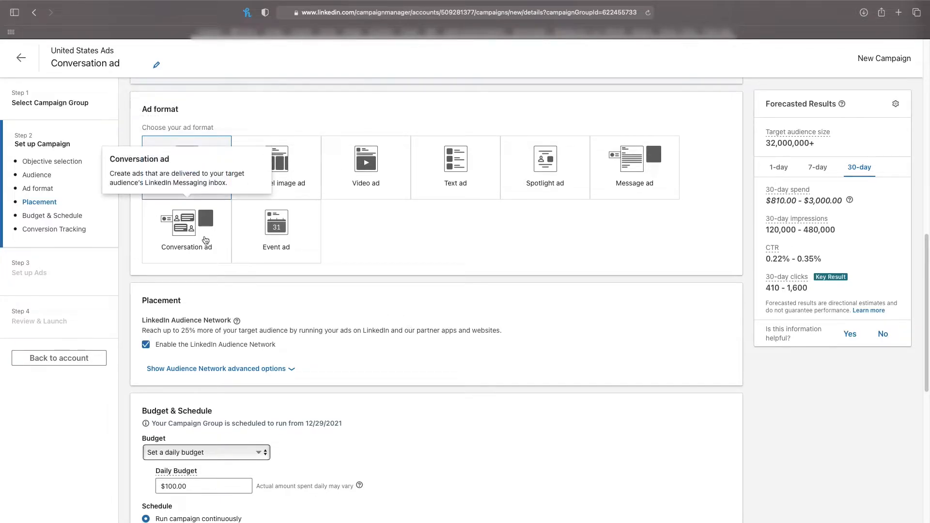
{"action": "left_click", "coordinate": [204, 240]}
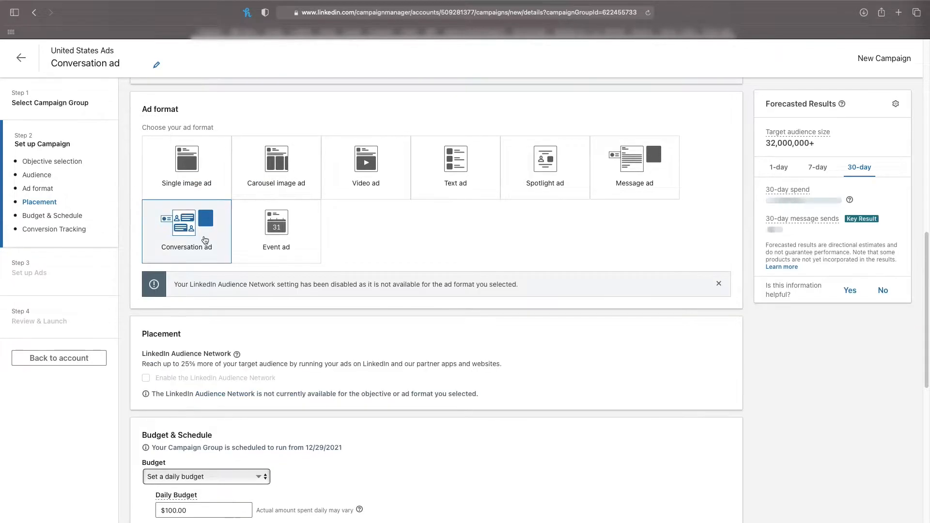
Step: Keep the default budget, schedule, bidding and conversion tracking settings, and save the campaign to continue to ad setup
{"action": "scroll", "coordinate": [292, 365], "scroll_direction": "down", "scroll_amount": 3}
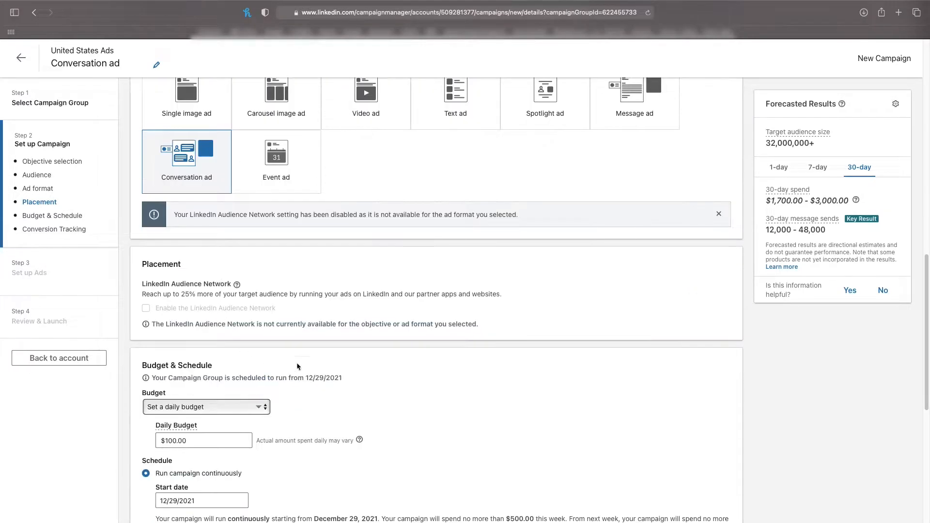
{"action": "scroll", "coordinate": [364, 380], "scroll_direction": "down", "scroll_amount": 3}
{"action": "scroll", "coordinate": [233, 428], "scroll_direction": "down", "scroll_amount": 5}
{"action": "scroll", "coordinate": [326, 368], "scroll_direction": "down", "scroll_amount": 2}
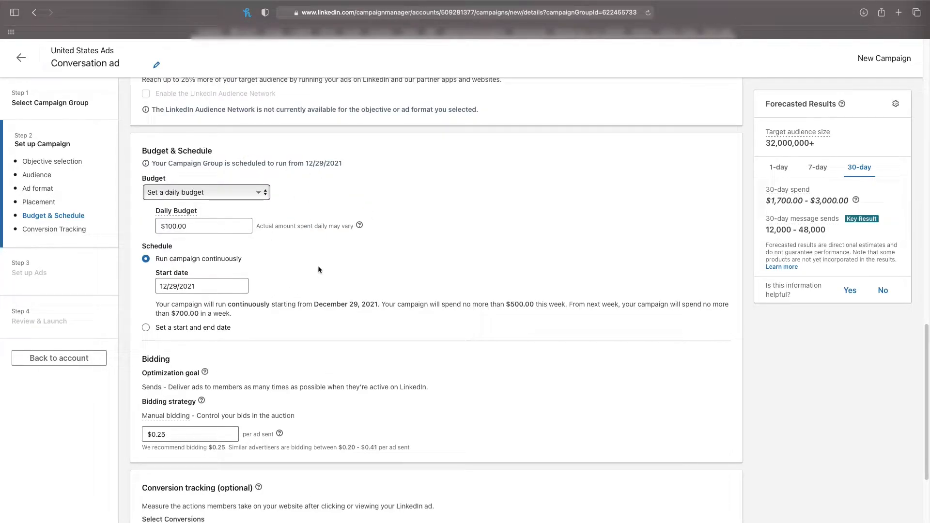
{"action": "scroll", "coordinate": [370, 311], "scroll_direction": "down", "scroll_amount": 5}
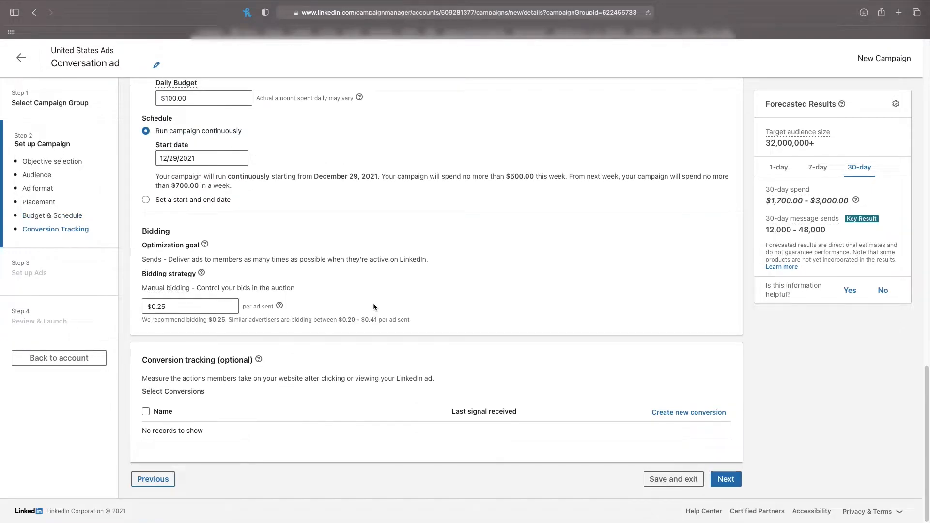
{"action": "left_click", "coordinate": [718, 481]}
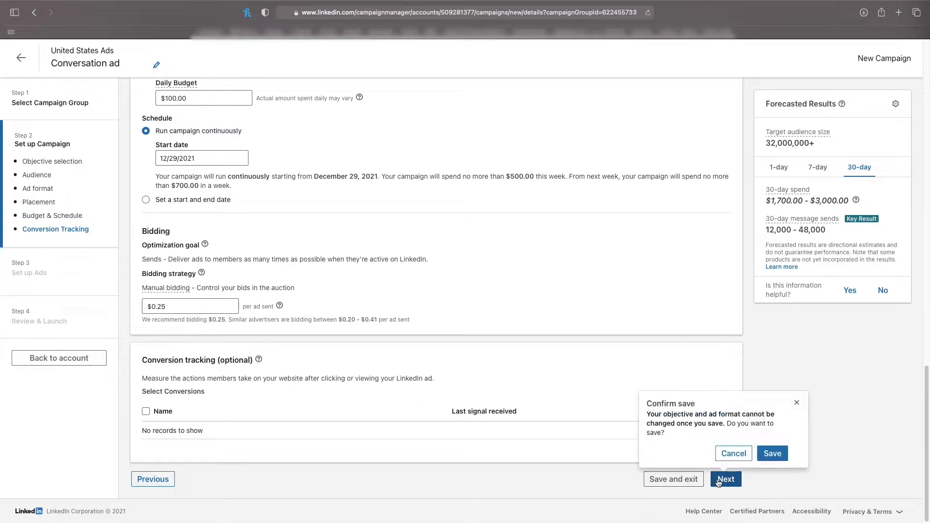
{"action": "left_click", "coordinate": [773, 454]}
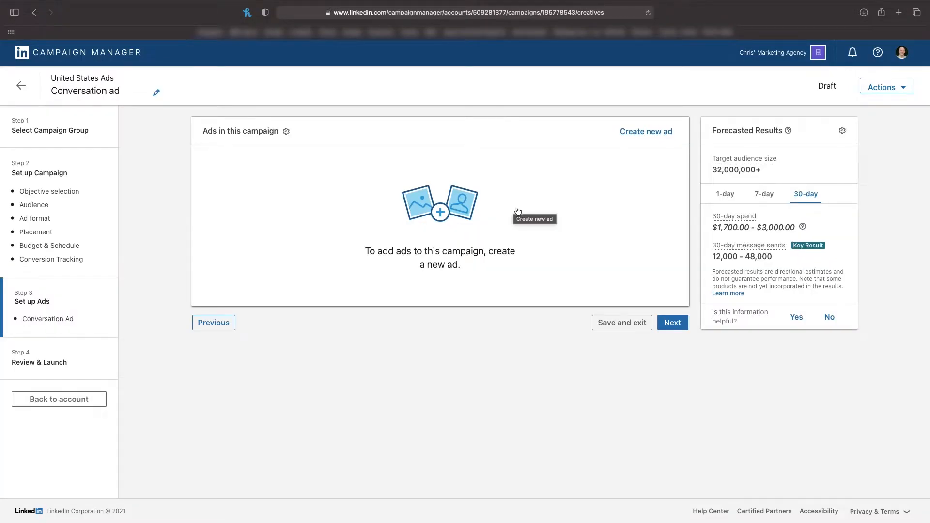
Step: Start a new ad in this campaign and name it "Conversation ad 1"
{"action": "left_click", "coordinate": [650, 131]}
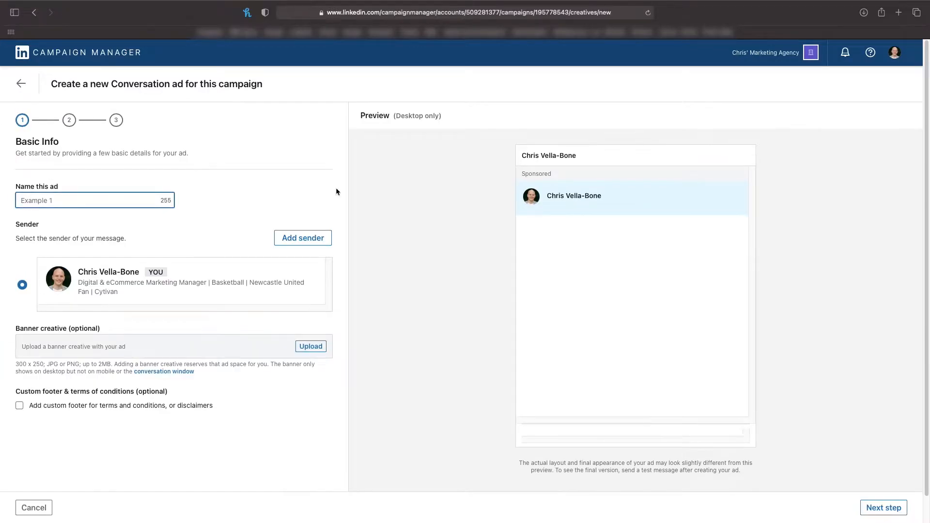
{"action": "type", "text": "Conversation ad 1"}
{"action": "left_click", "coordinate": [320, 240]}
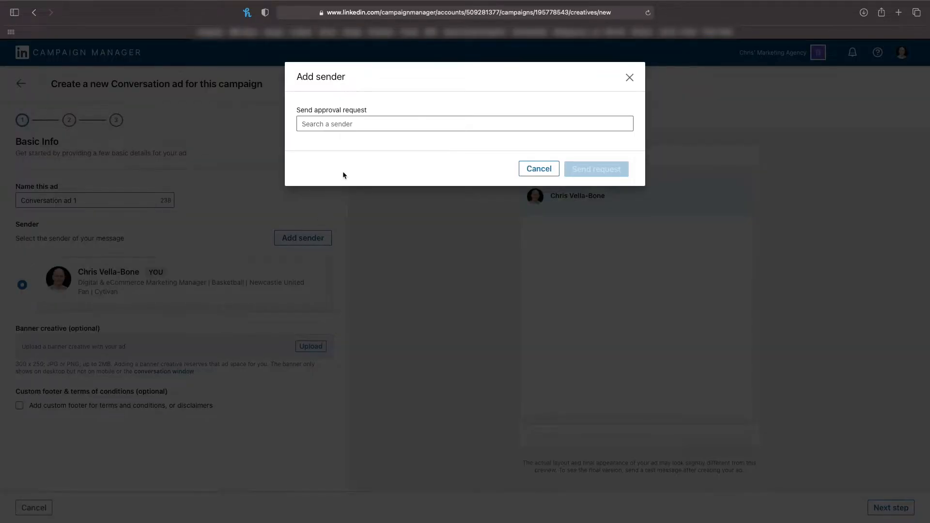
{"action": "left_click", "coordinate": [348, 125]}
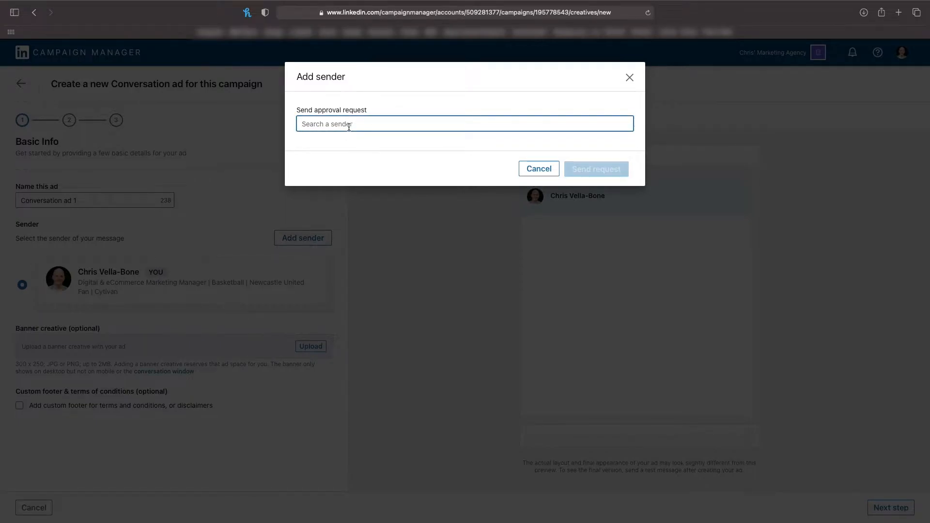
{"action": "type", "text": "tom"}
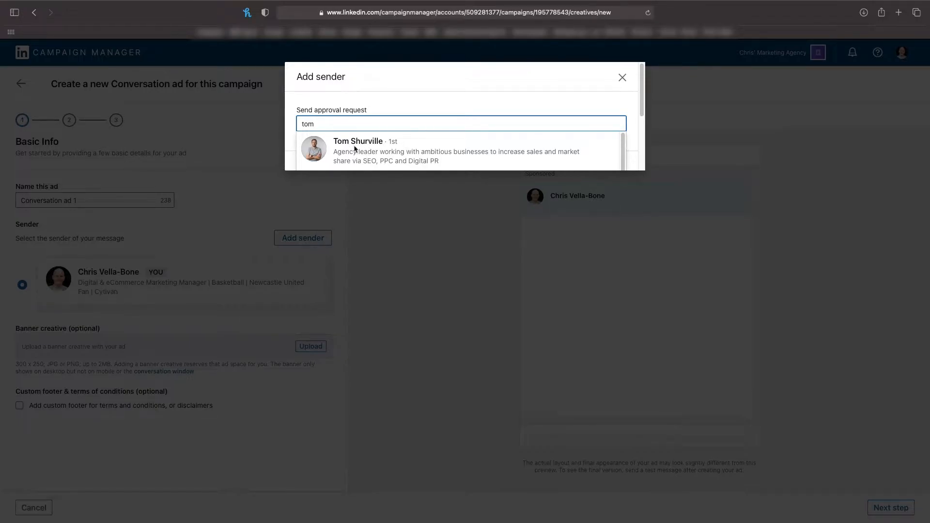
{"action": "scroll", "coordinate": [427, 139], "scroll_direction": "down", "scroll_amount": 1}
{"action": "left_click", "coordinate": [412, 145]}
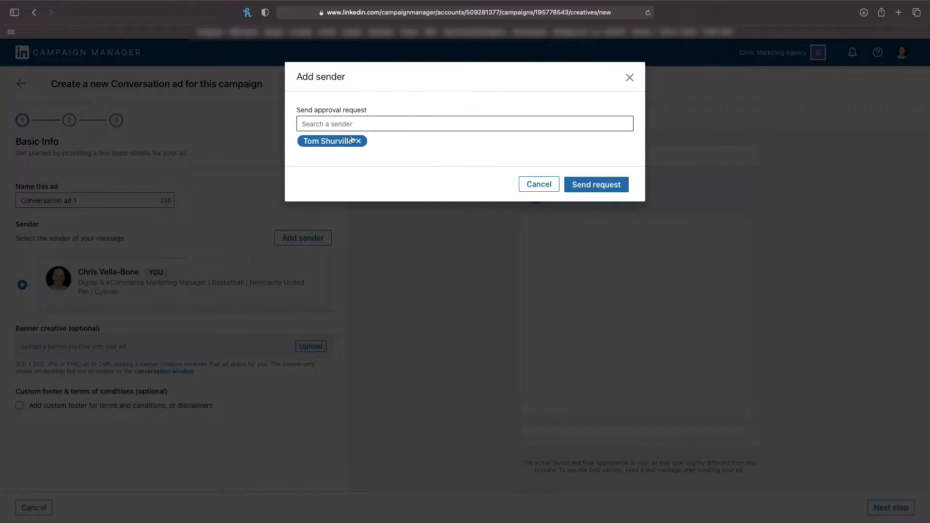
{"action": "left_click", "coordinate": [523, 186]}
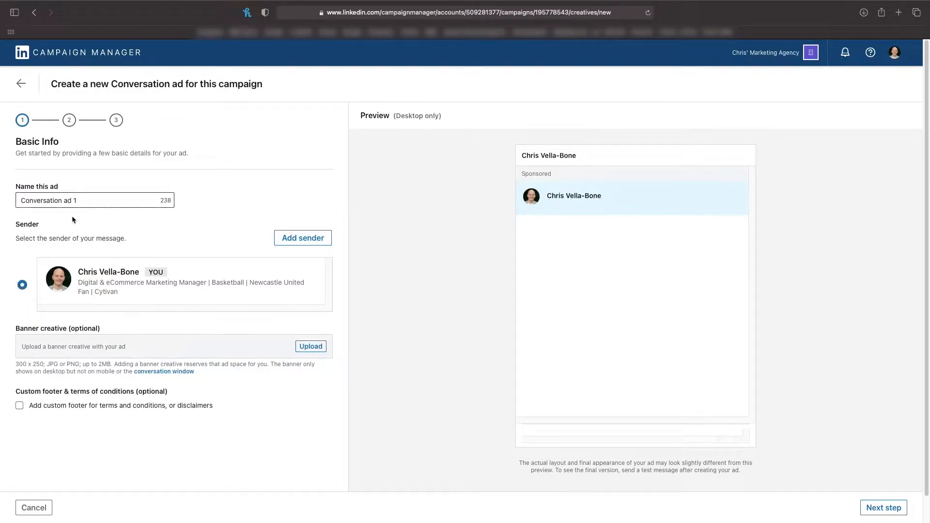
Step: Continue to the template selection with the current sender and view the flowchart of the Promote your podcast template
{"action": "left_click", "coordinate": [884, 507]}
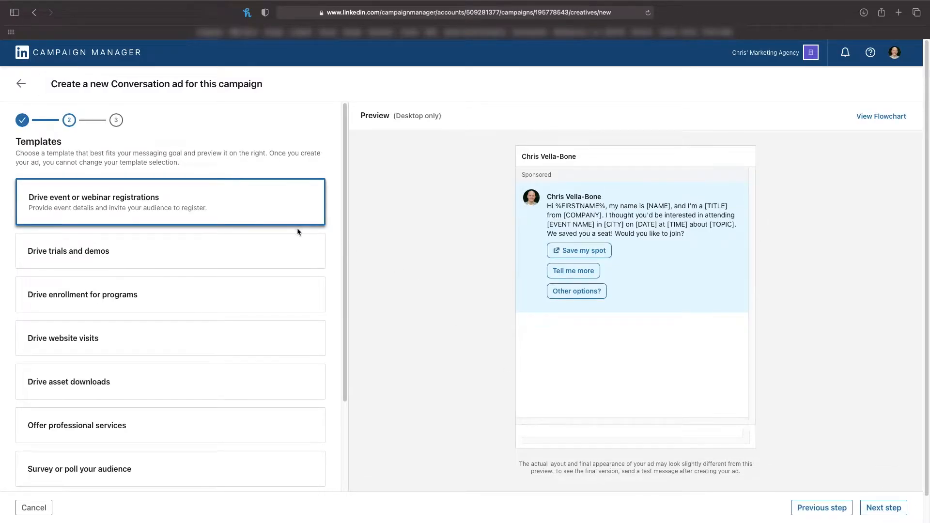
{"action": "scroll", "coordinate": [305, 256], "scroll_direction": "down", "scroll_amount": 2}
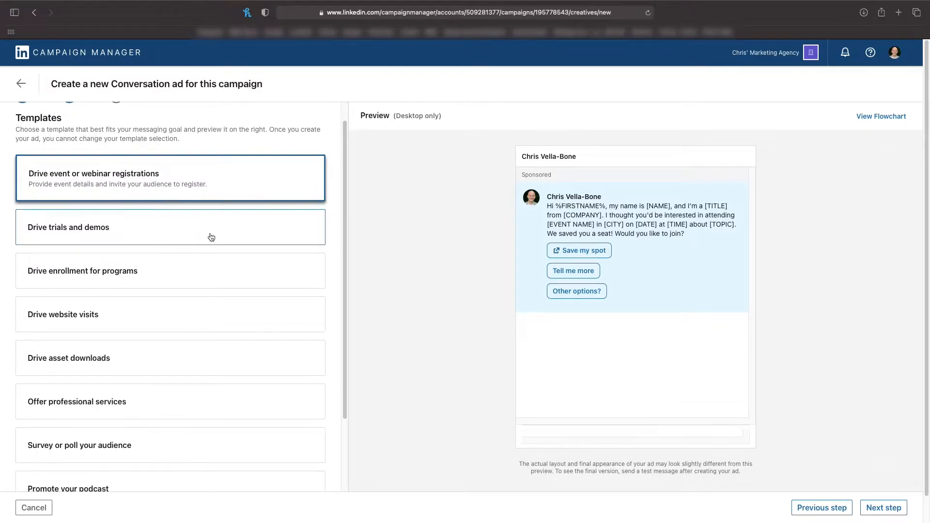
{"action": "scroll", "coordinate": [211, 237], "scroll_direction": "down", "scroll_amount": 1}
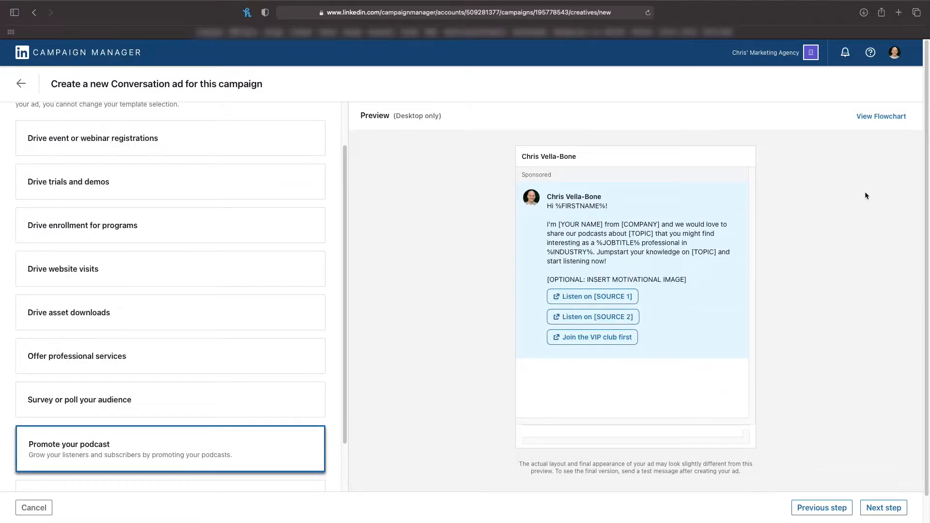
{"action": "left_click", "coordinate": [889, 121]}
{"action": "scroll", "coordinate": [532, 291], "scroll_direction": "down", "scroll_amount": 5}
{"action": "scroll", "coordinate": [223, 303], "scroll_direction": "down", "scroll_amount": 2}
Step: Choose the Blank template for the ad and continue to the ad builder
{"action": "scroll", "coordinate": [222, 302], "scroll_direction": "down", "scroll_amount": 3}
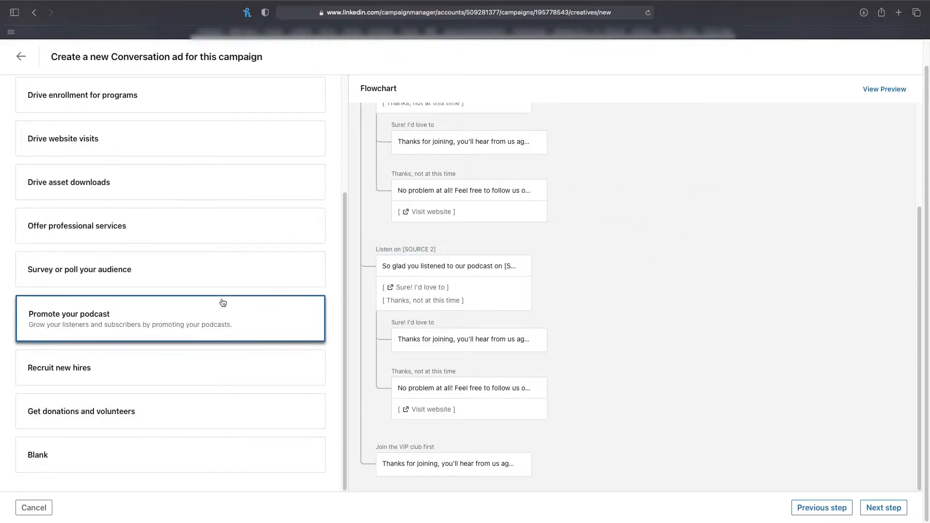
{"action": "left_click", "coordinate": [136, 460]}
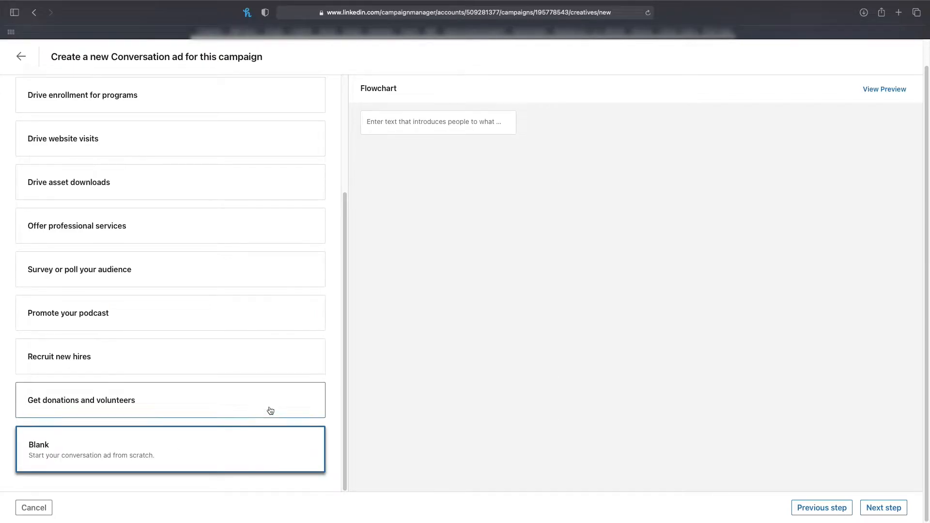
{"action": "left_click", "coordinate": [901, 513]}
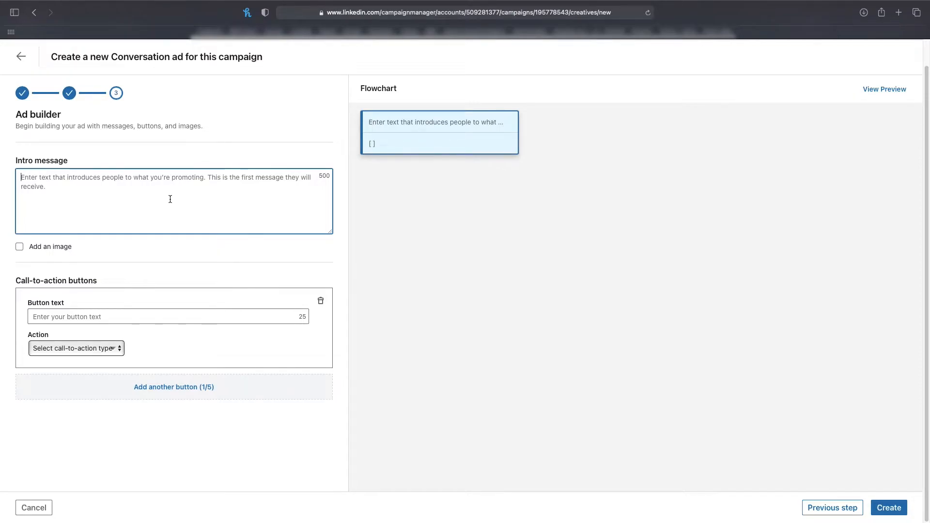
Step: Write the intro message as "Hey", a blank line, and "We're giving away a comprehensive social media report for Google Data Studio."
{"action": "type", "text": "Hey"}
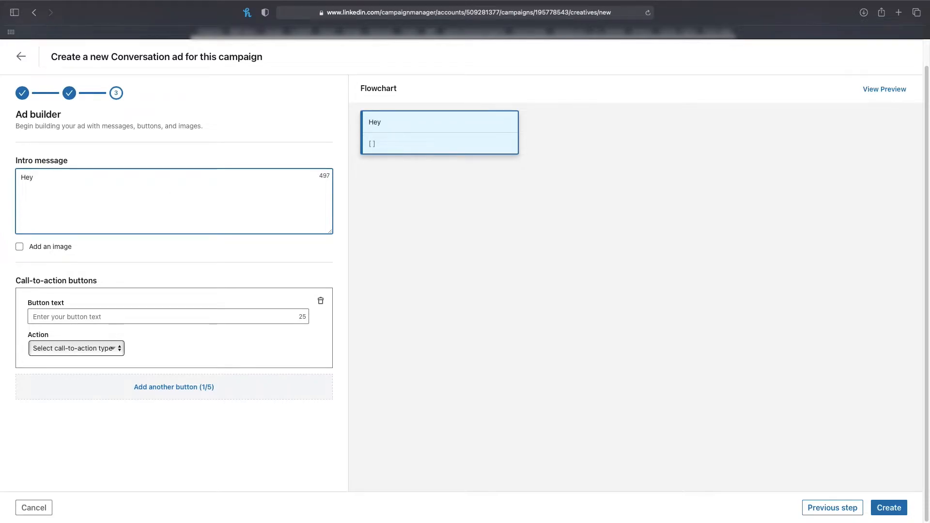
{"action": "key", "text": "Return"}
{"action": "key", "text": "Return"}
{"action": "type", "text": "We're"}
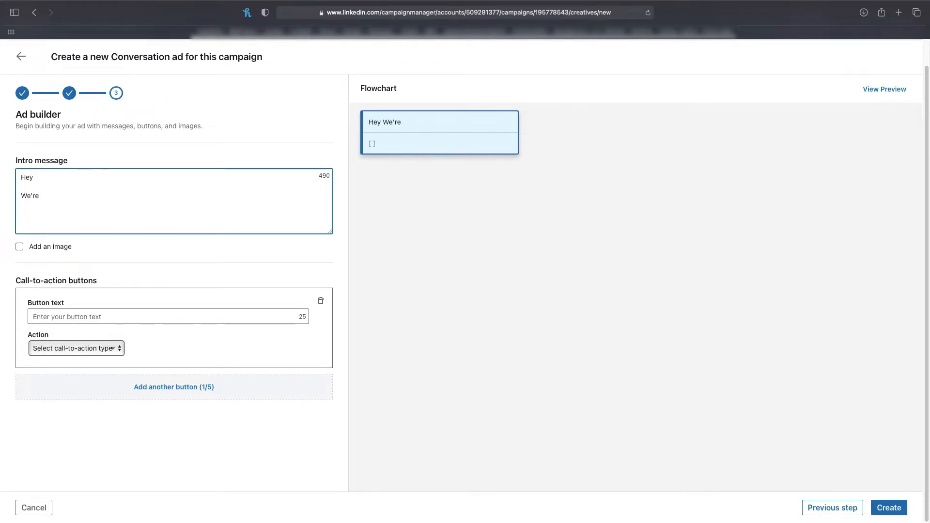
{"action": "type", "text": " giving a"}
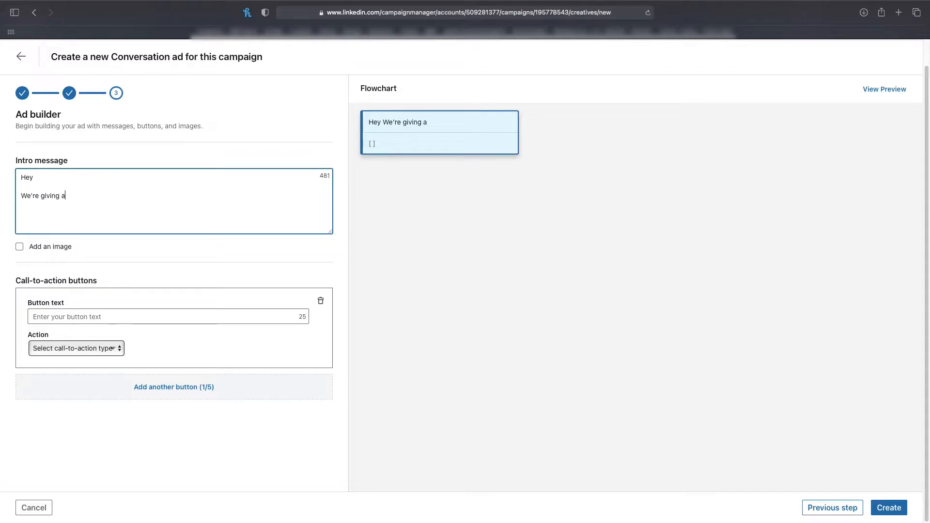
{"action": "type", "text": "way a com"}
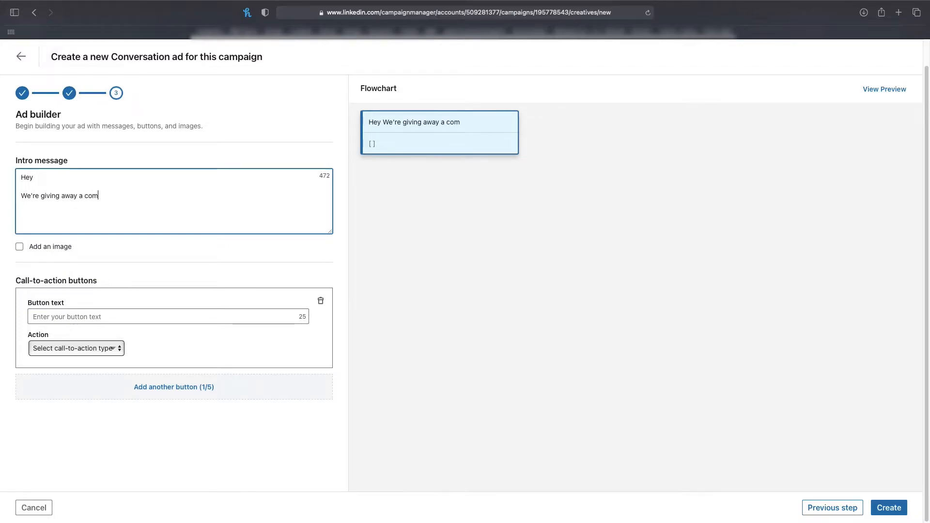
{"action": "type", "text": "prehensive soc"}
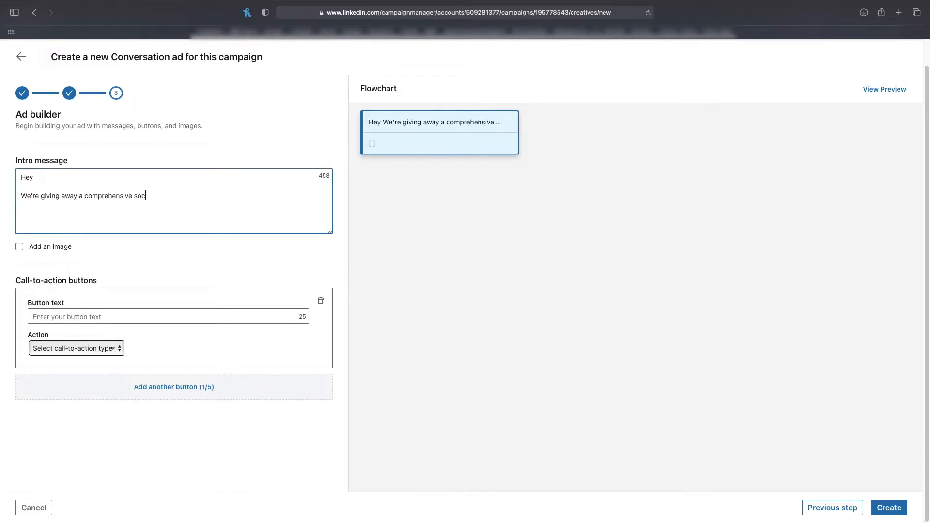
{"action": "type", "text": "ial media rep"}
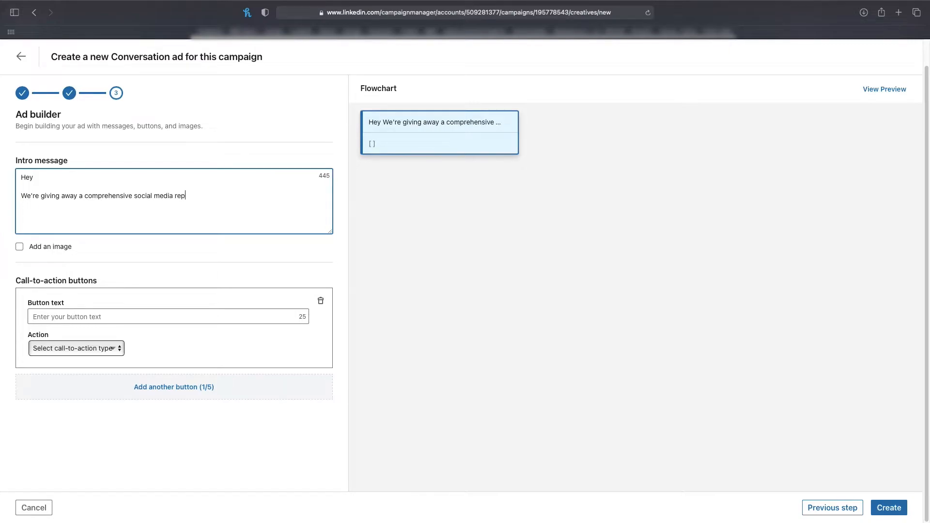
{"action": "type", "text": "ort for Google Data Stud"}
{"action": "type", "text": "."}
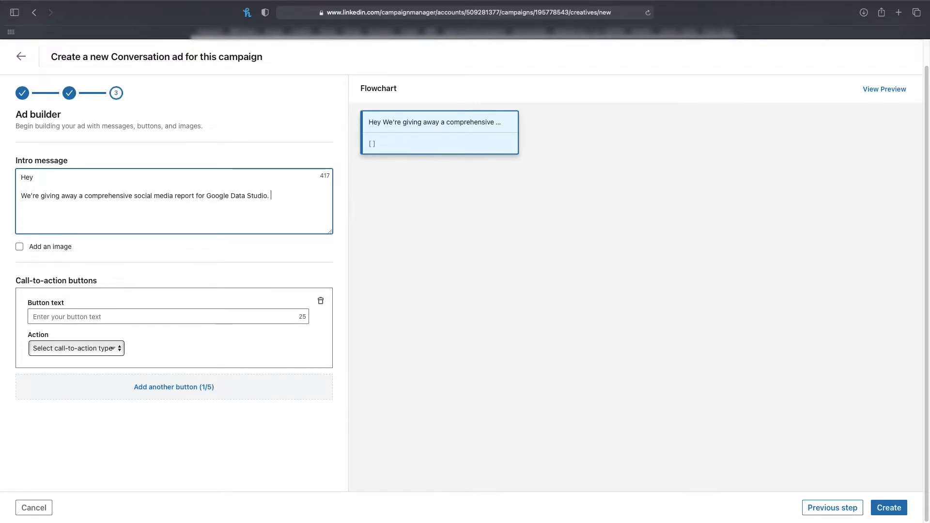
Step: Continue the intro message's paragraph with "Simply plug in your account to get instant, actionable performance insights!"
{"action": "type", "text": "Simply plug in your account"}
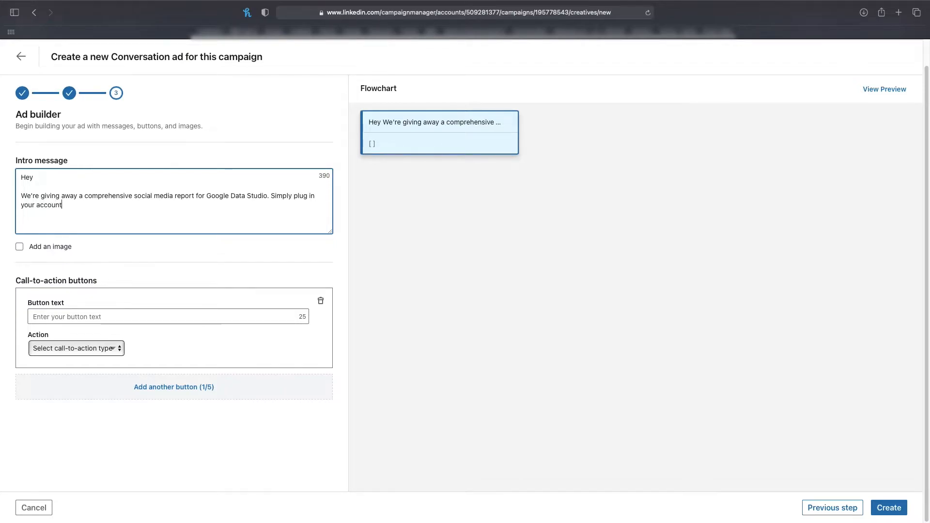
{"action": "type", "text": " to get instant, actionable performance insights!"}
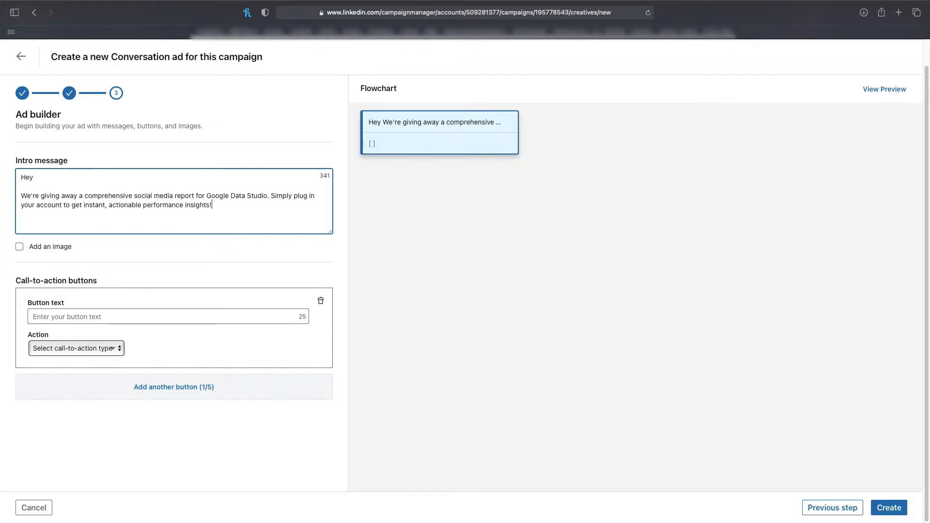
Step: Add a closing intro paragraph: "If you want us to do a run through of the results, I'd love to hop on a quick call with you."
{"action": "key", "text": "Return"}
{"action": "key", "text": "Return"}
{"action": "type", "text": "If you want us to do a run through of the results, I'd love to hop on"}
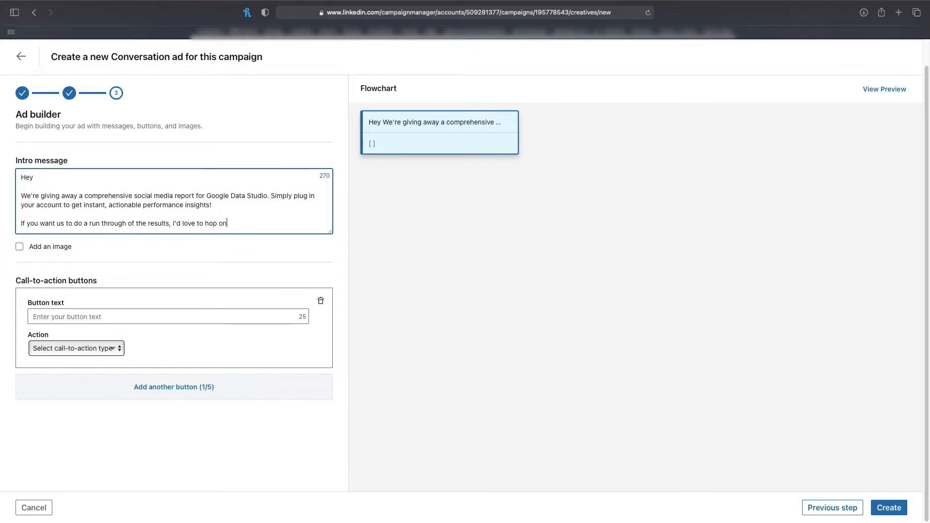
{"action": "type", "text": " a quick call with you."}
{"action": "left_click", "coordinate": [217, 339]}
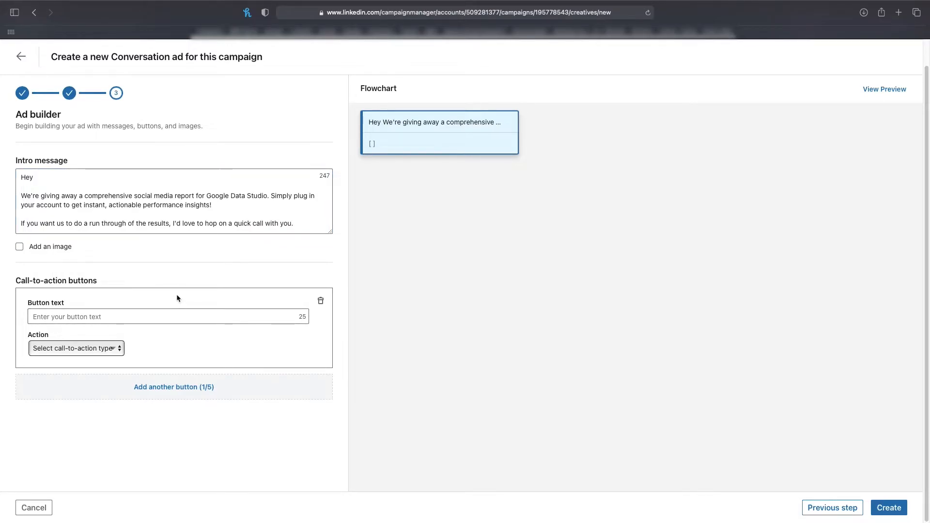
{"action": "left_click", "coordinate": [150, 316]}
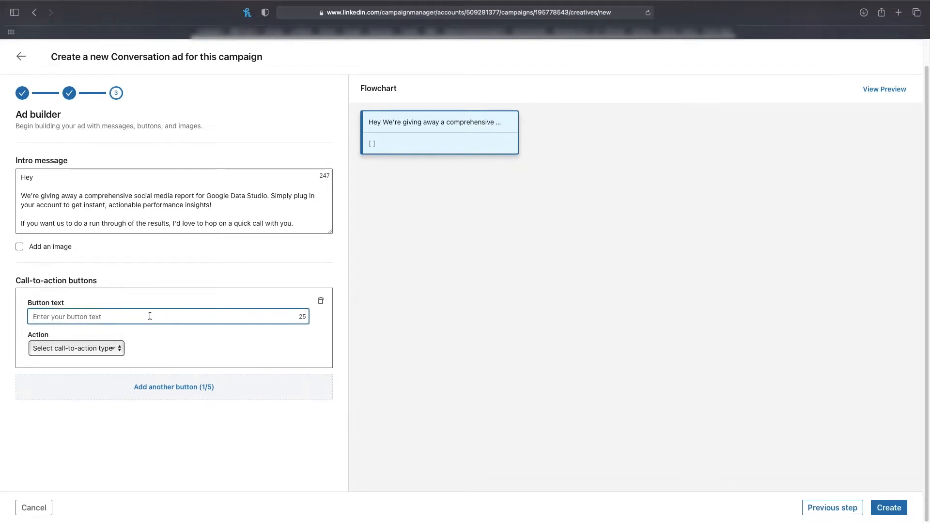
{"action": "type", "text": "Access the template"}
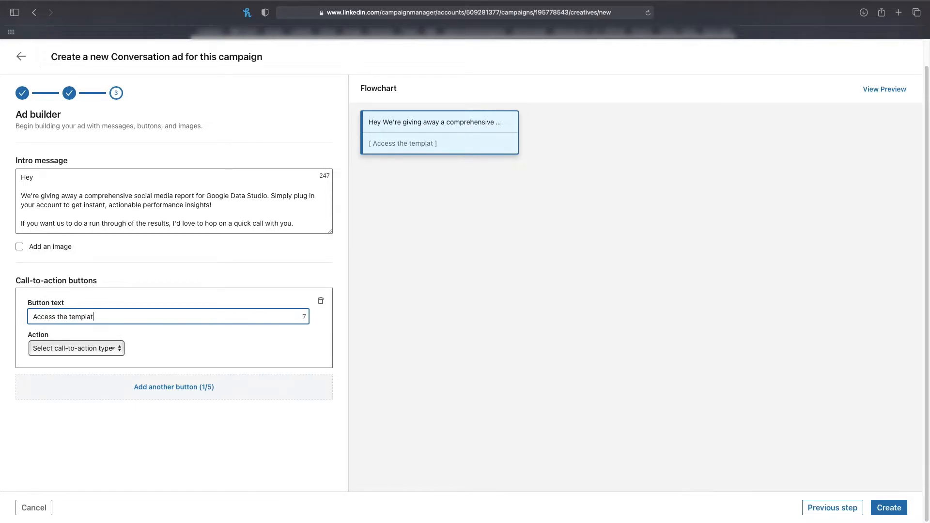
{"action": "left_click", "coordinate": [58, 352]}
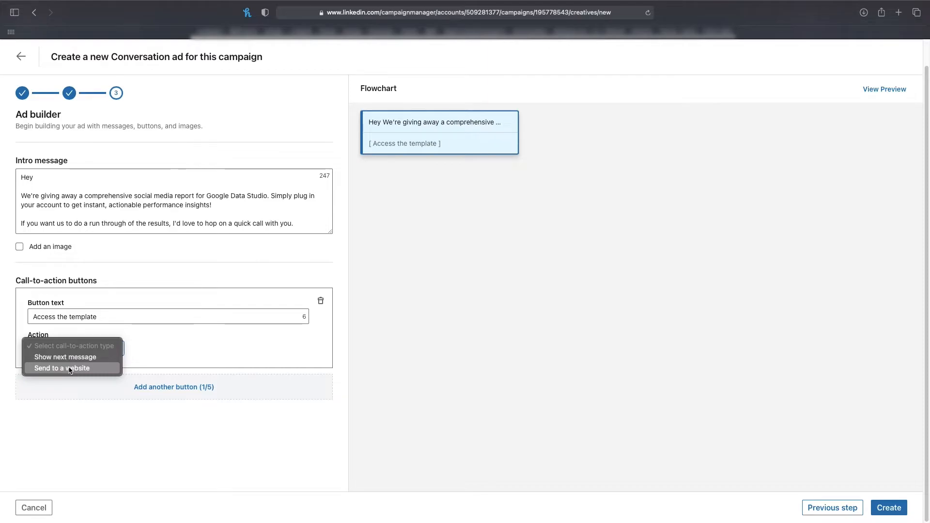
{"action": "left_click", "coordinate": [69, 368]}
{"action": "left_click", "coordinate": [71, 381]}
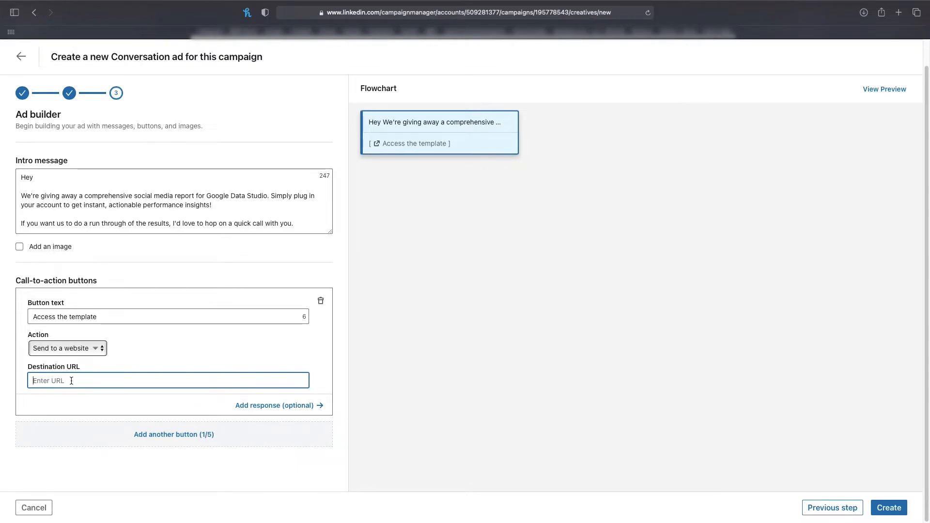
{"action": "type", "text": "https://google.com"}
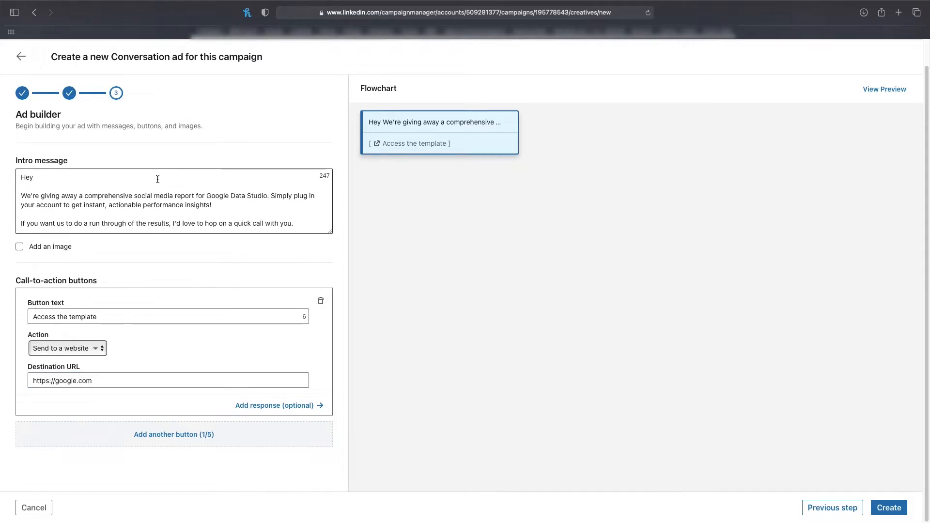
{"action": "left_click", "coordinate": [885, 90]}
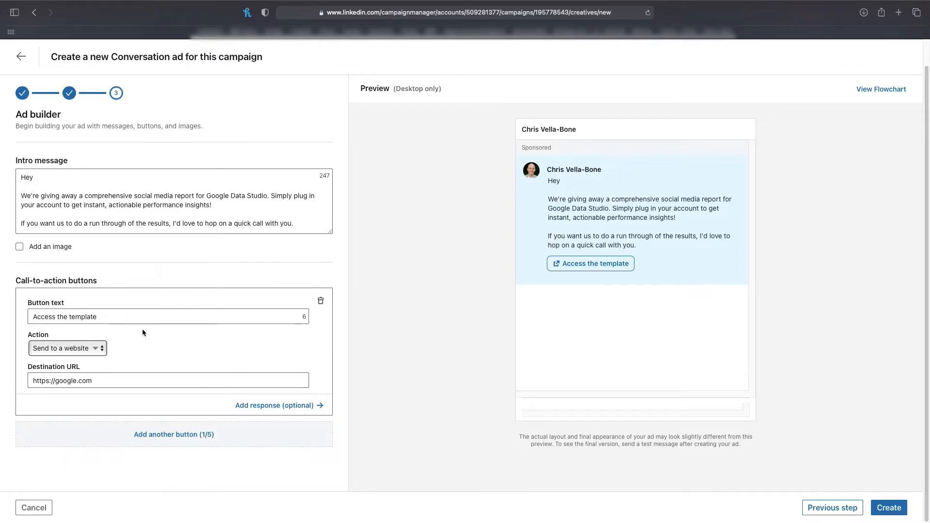
Step: Add a response to the "Access the template" button beginning "That's great. I hope you love the template. I will be in touch to"
{"action": "left_click", "coordinate": [284, 410]}
{"action": "type", "text": "That's great. We"}
{"action": "key", "text": "BackSpace"}
{"action": "type", "text": "I hope yo"}
{"action": "type", "text": "u love the "}
{"action": "type", "text": "template. I will be in touch to "}
{"action": "type", "text": "orgn"}
{"action": "type", "text": "nise a quick c"}
{"action": "type", "text": "all to ru"}
{"action": "type", "text": "n through the"}
{"action": "type", "text": " res"}
{"action": "type", "text": "ults with you"}
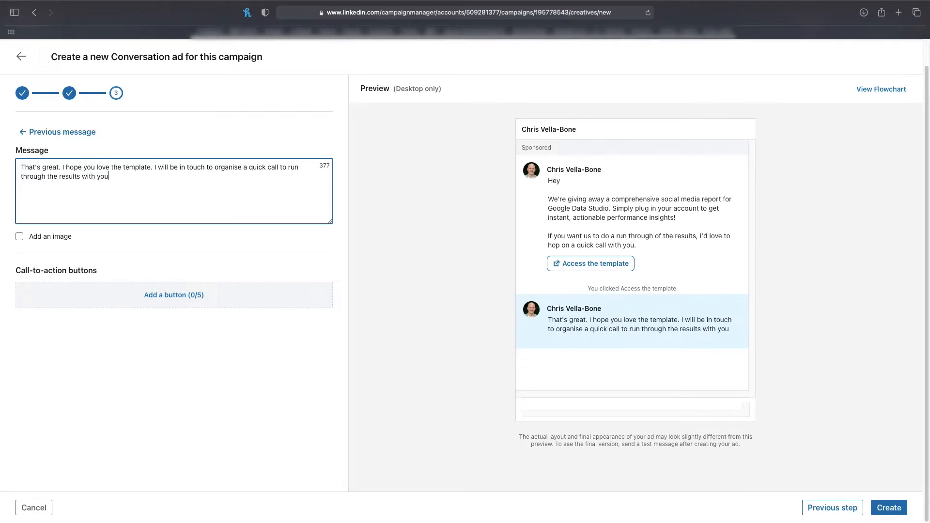
Step: Finish the template button's response with "organise a quick call to run through the results with you"
{"action": "left_click", "coordinate": [626, 315]}
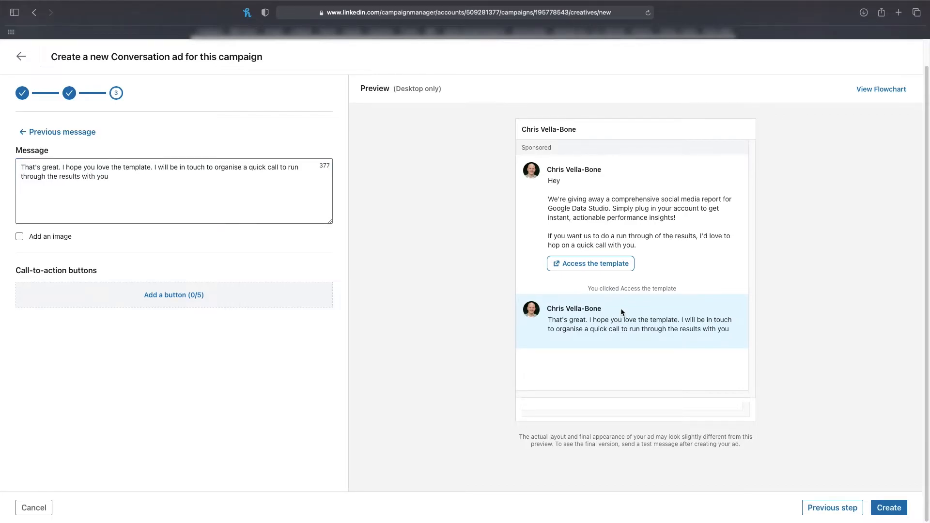
Step: Return to the intro message and add a second call-to-action button labelled "Watch the video guide"
{"action": "left_click", "coordinate": [53, 134]}
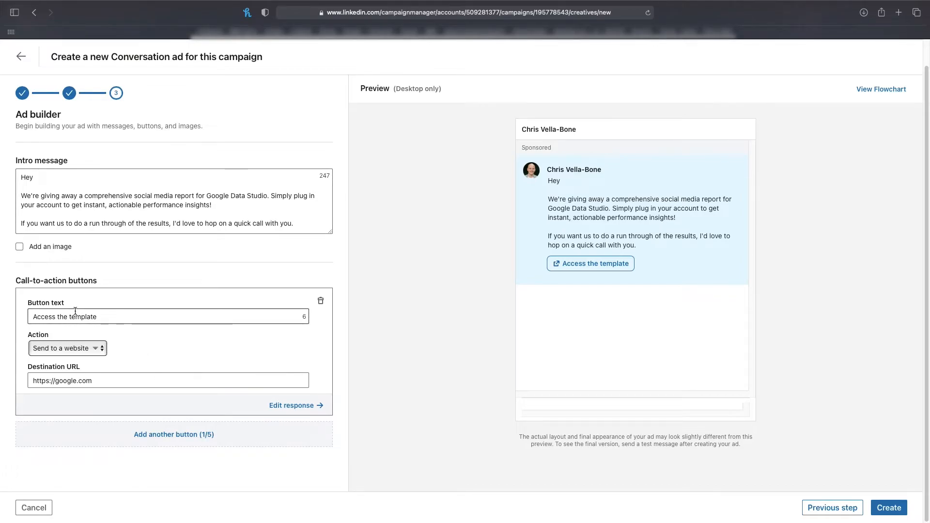
{"action": "left_click", "coordinate": [139, 439]}
{"action": "left_click", "coordinate": [126, 454]}
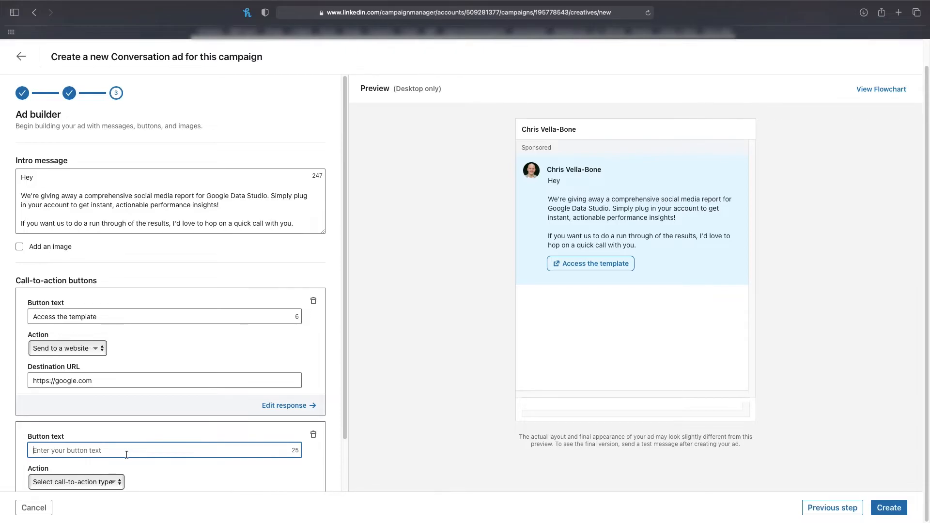
{"action": "type", "text": "Watch the video guide"}
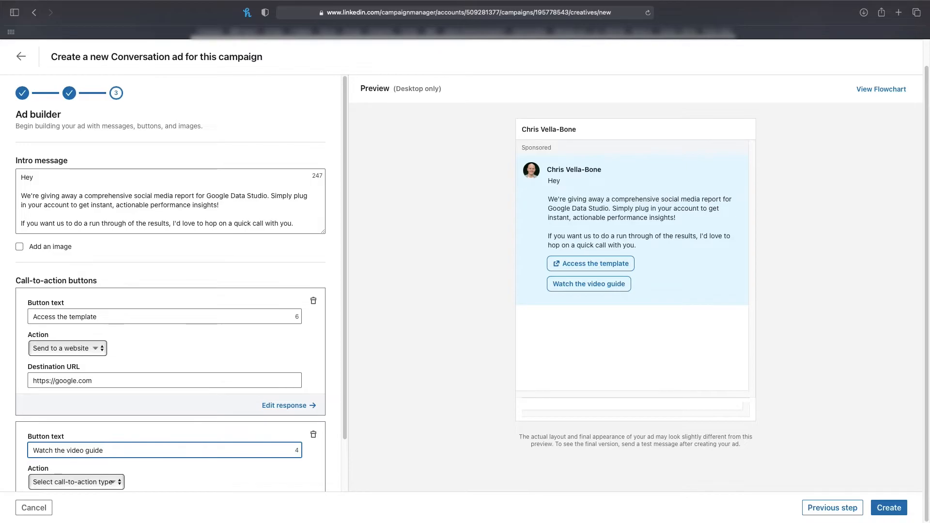
{"action": "scroll", "coordinate": [135, 461], "scroll_direction": "down", "scroll_amount": 3}
{"action": "left_click", "coordinate": [94, 422]}
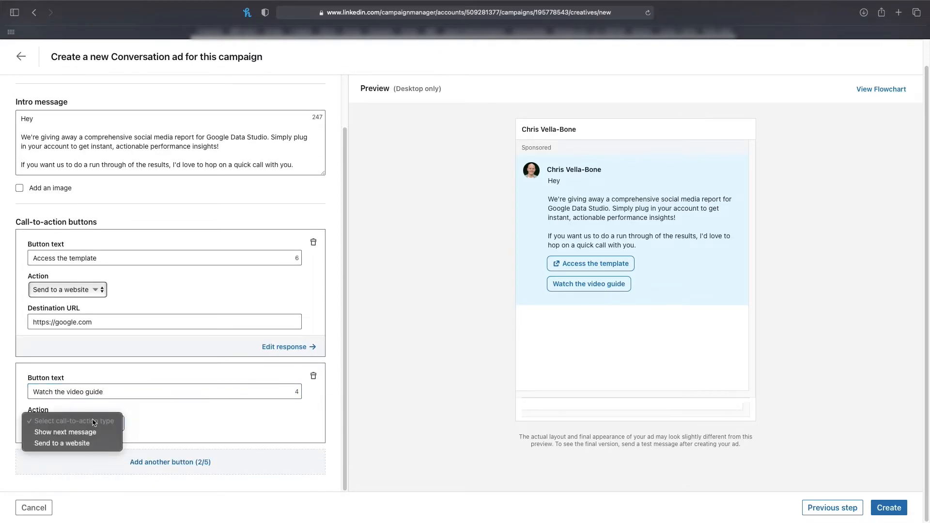
{"action": "left_click", "coordinate": [95, 444]}
{"action": "left_click", "coordinate": [97, 454]}
{"action": "type", "text": "https://google.com"}
Step: Give the video guide button the response "I hope that video demonstrated how cool this report is and how it can change the way you do social media."
{"action": "left_click", "coordinate": [300, 480]}
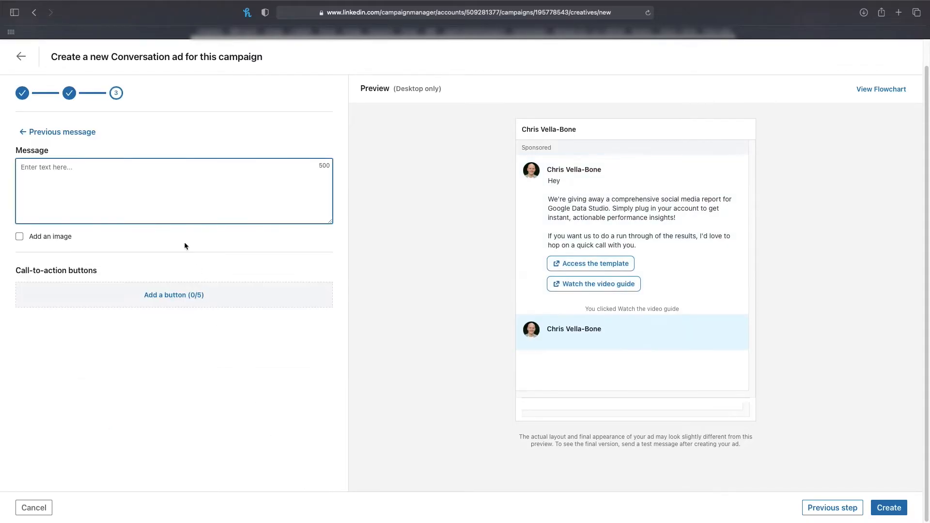
{"action": "type", "text": "I hope that "}
{"action": "type", "text": "video dem"}
{"action": "type", "text": "ons"}
{"action": "key", "text": "BackSpace"}
{"action": "type", "text": "nstrated how cool theis repor"}
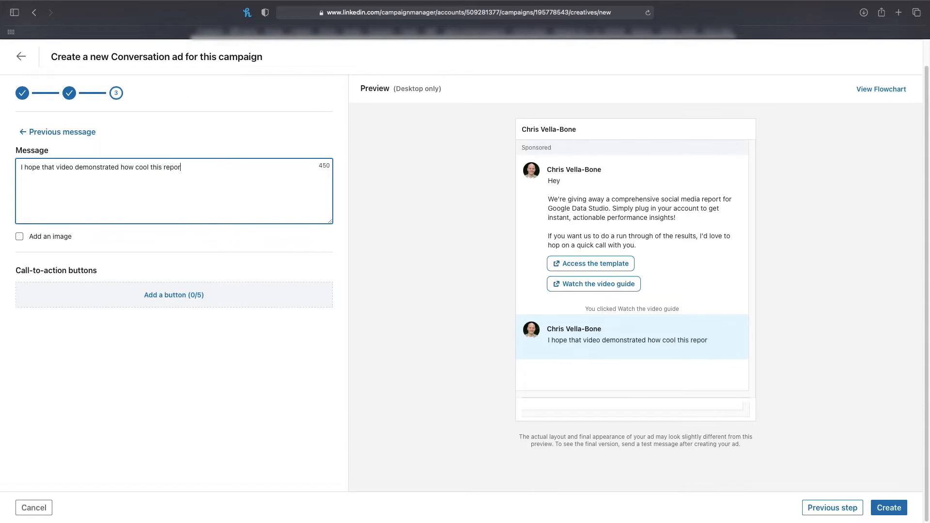
{"action": "type", "text": "t is and h"}
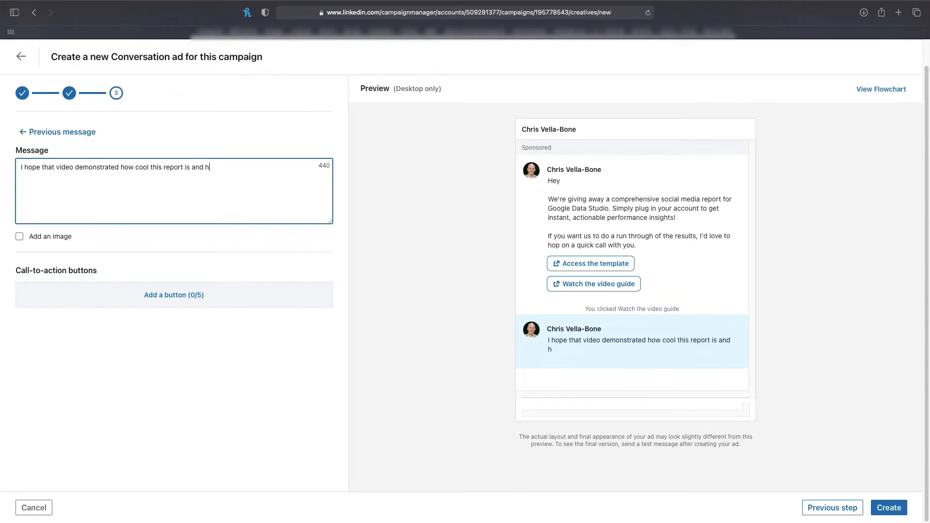
{"action": "type", "text": "ow it can change the way you do soci"}
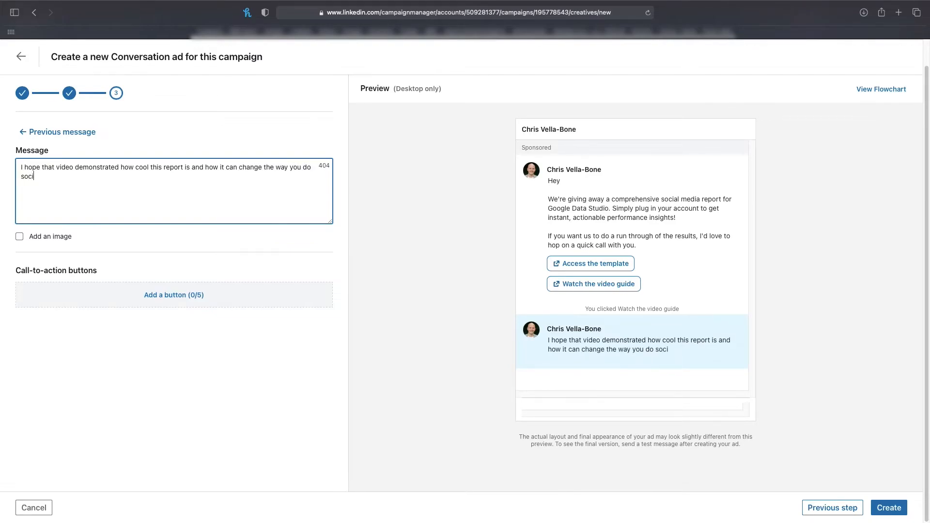
{"action": "type", "text": "al media."}
{"action": "left_click", "coordinate": [184, 293]}
{"action": "left_click", "coordinate": [159, 311]}
{"action": "type", "text": "A"}
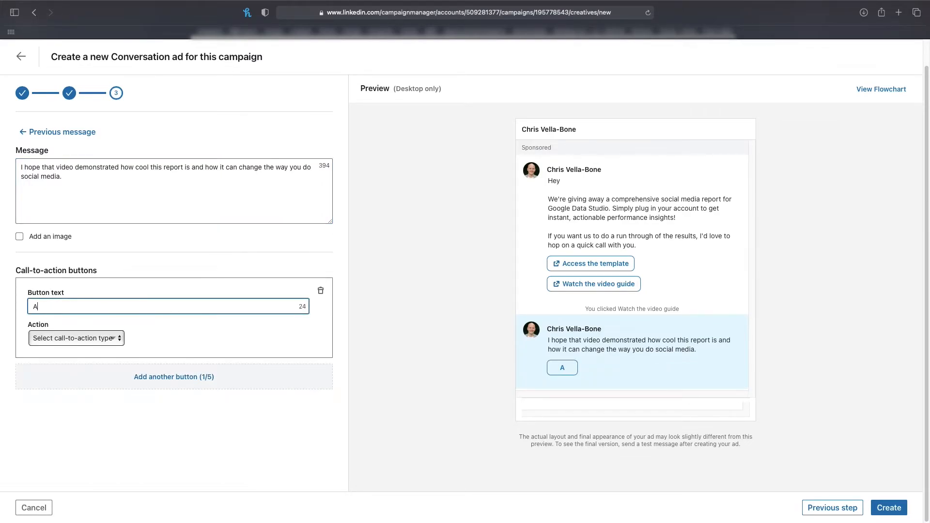
{"action": "type", "text": "ccess the template"}
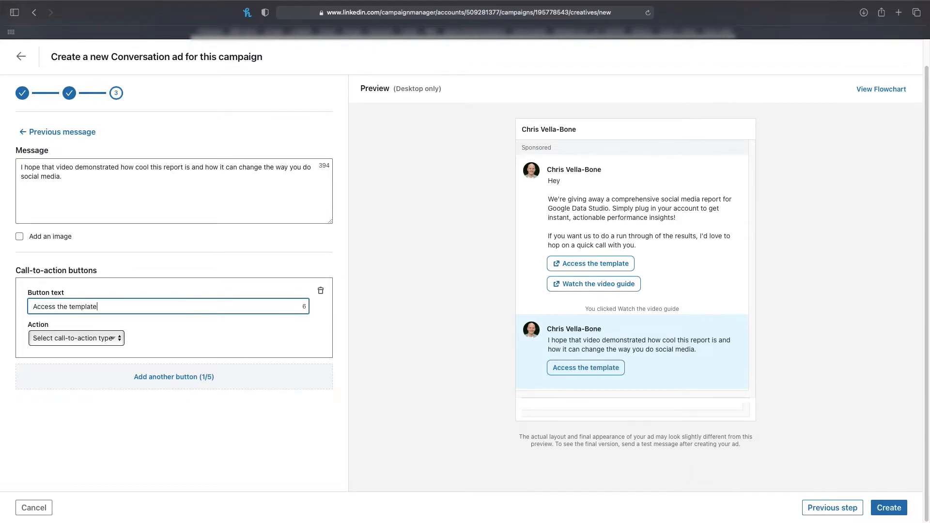
{"action": "left_click", "coordinate": [93, 339]}
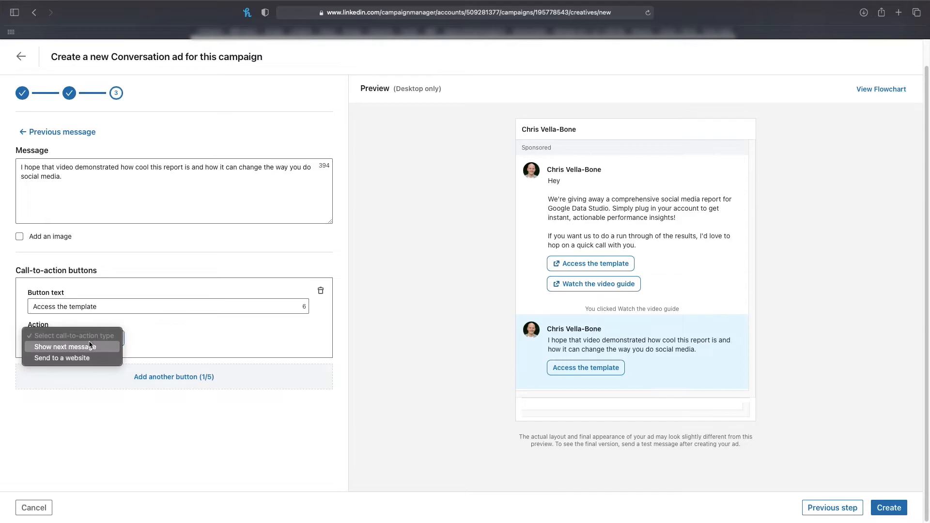
{"action": "left_click", "coordinate": [85, 359]}
{"action": "left_click", "coordinate": [93, 364]}
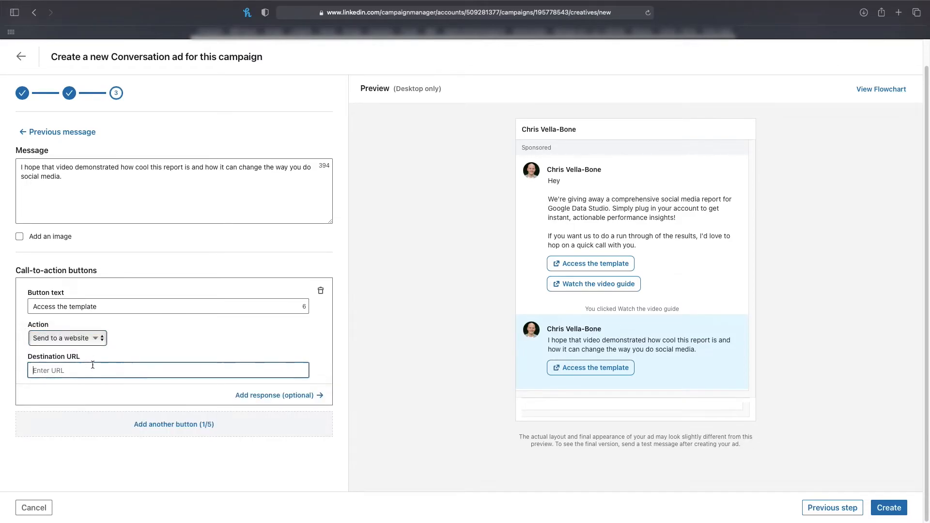
{"action": "type", "text": "https://google.com"}
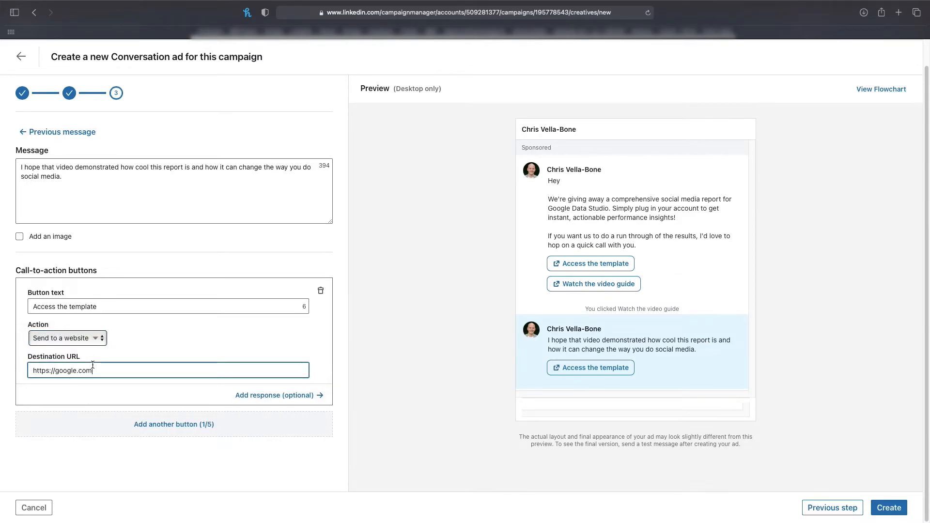
{"action": "left_click", "coordinate": [108, 469]}
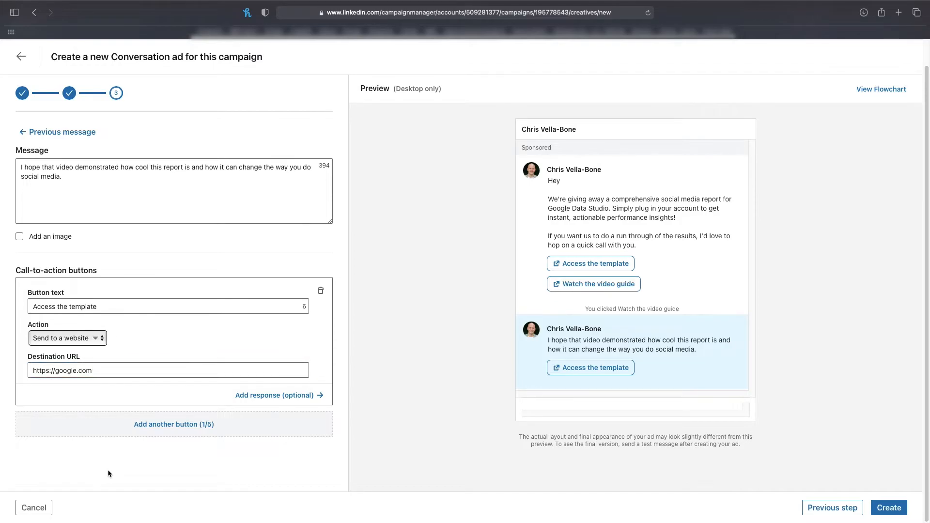
Step: Return to the intro message and add a third call-to-action button labelled "More about our agency"
{"action": "left_click", "coordinate": [63, 133]}
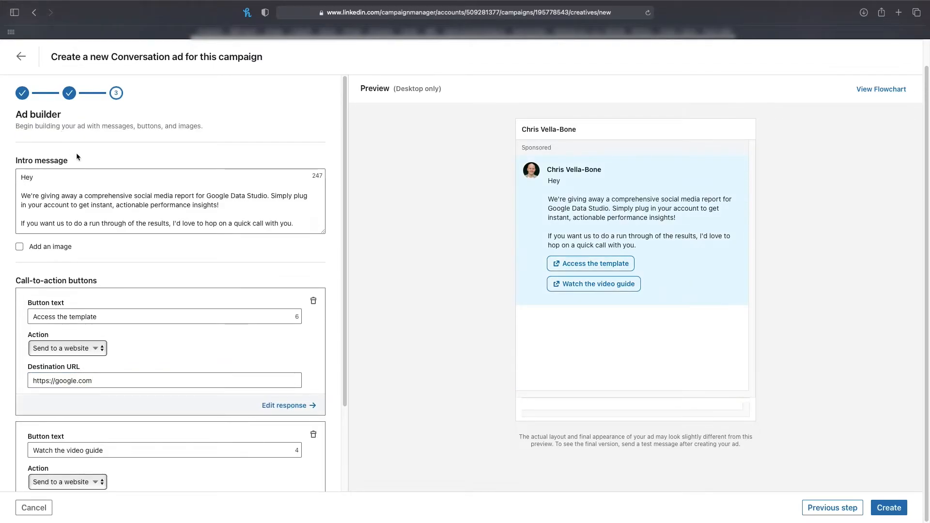
{"action": "scroll", "coordinate": [68, 310], "scroll_direction": "down", "scroll_amount": 3}
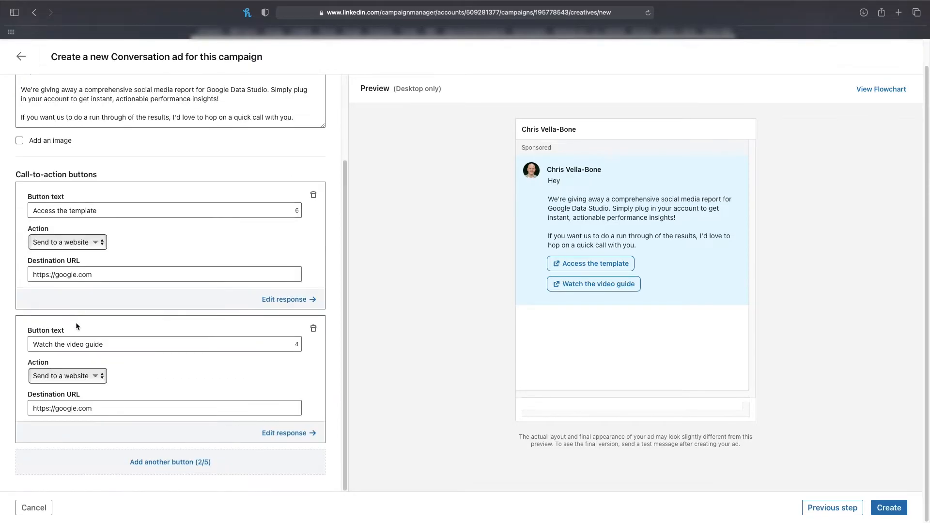
{"action": "left_click", "coordinate": [156, 462]}
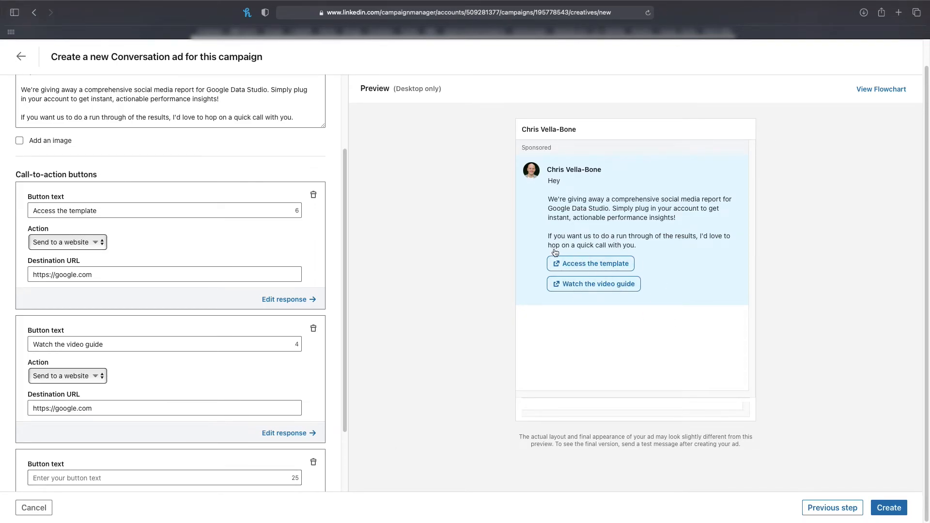
{"action": "scroll", "coordinate": [266, 382], "scroll_direction": "down", "scroll_amount": 2}
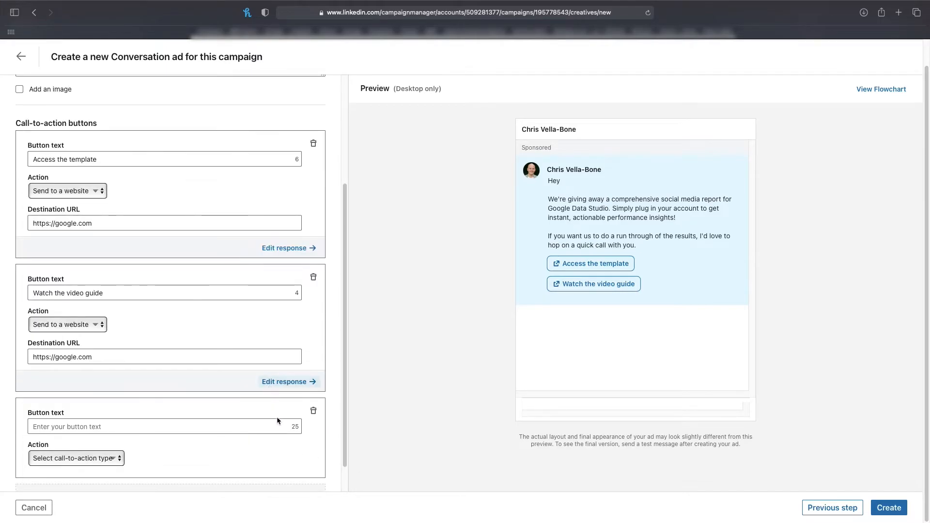
{"action": "left_click", "coordinate": [250, 427]}
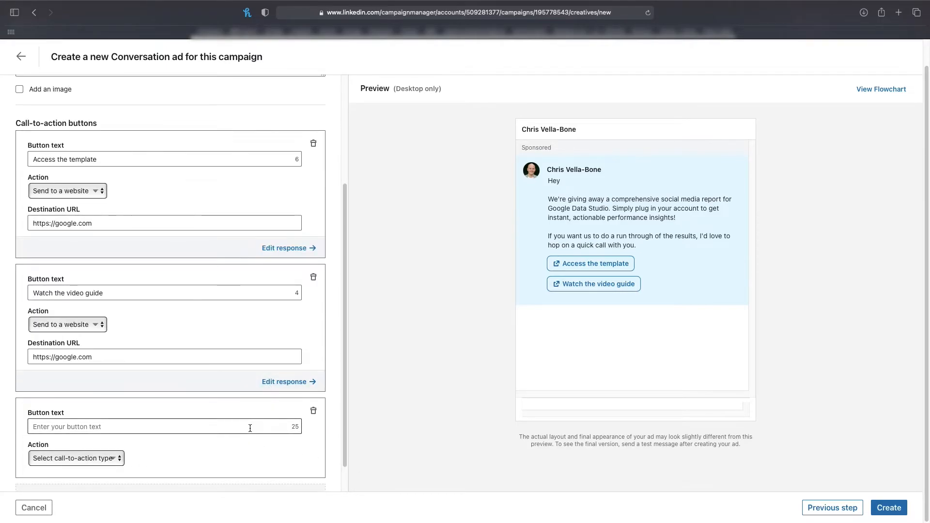
{"action": "left_click", "coordinate": [250, 427]}
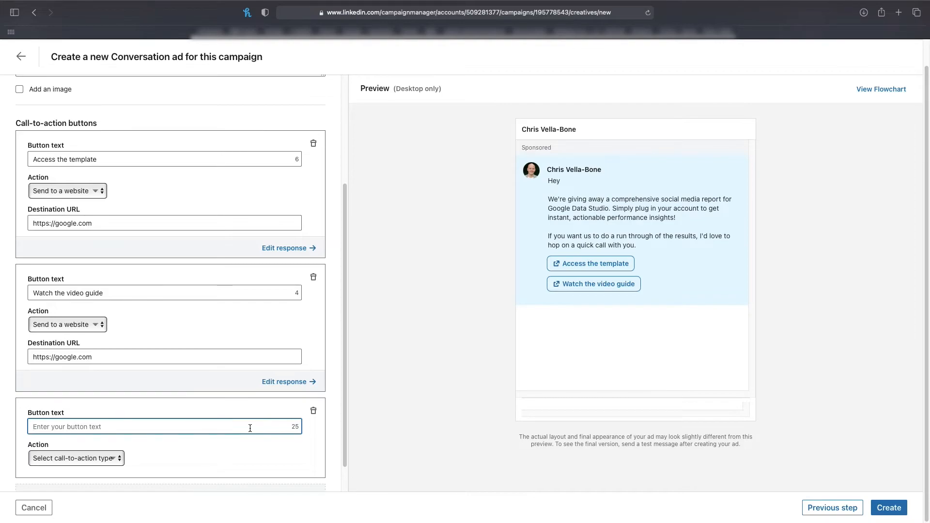
{"action": "type", "text": "More a"}
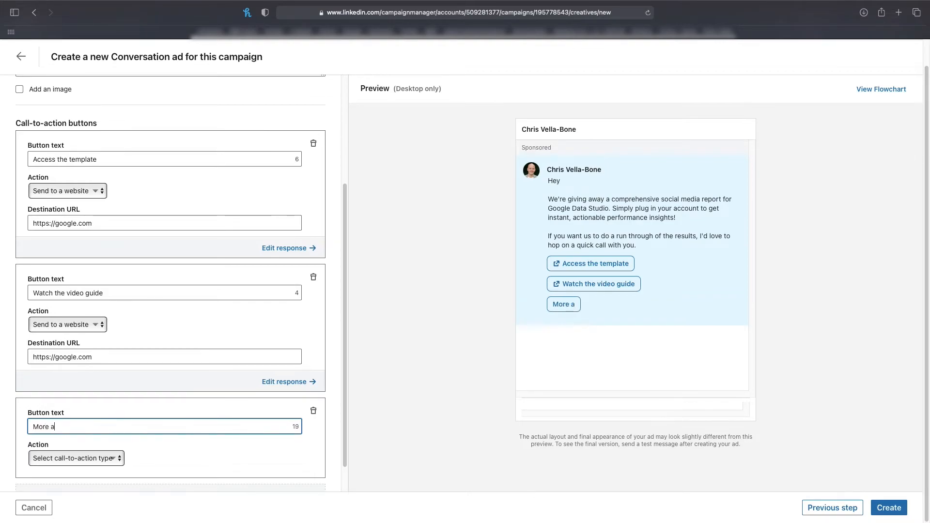
{"action": "type", "text": "bout our agency"}
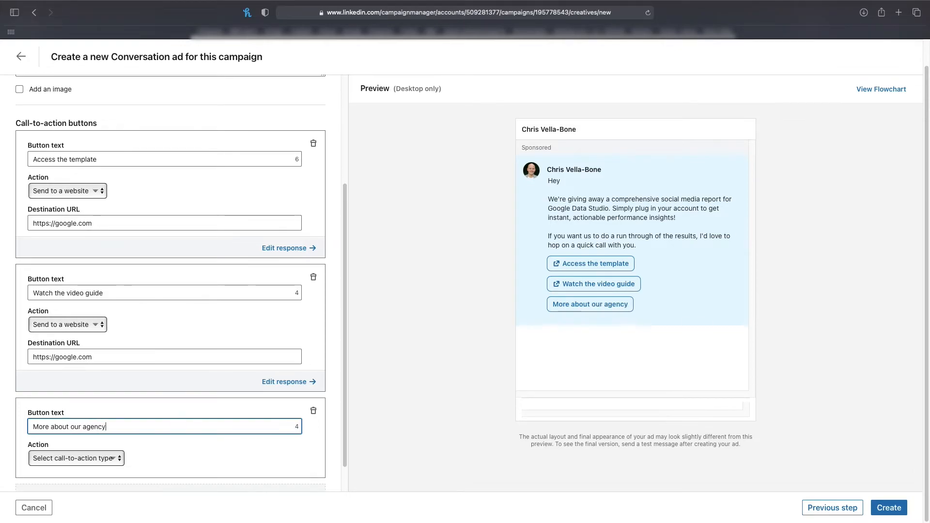
Step: Set the action of the "More about our agency" button to show the next message
{"action": "left_click", "coordinate": [95, 465]}
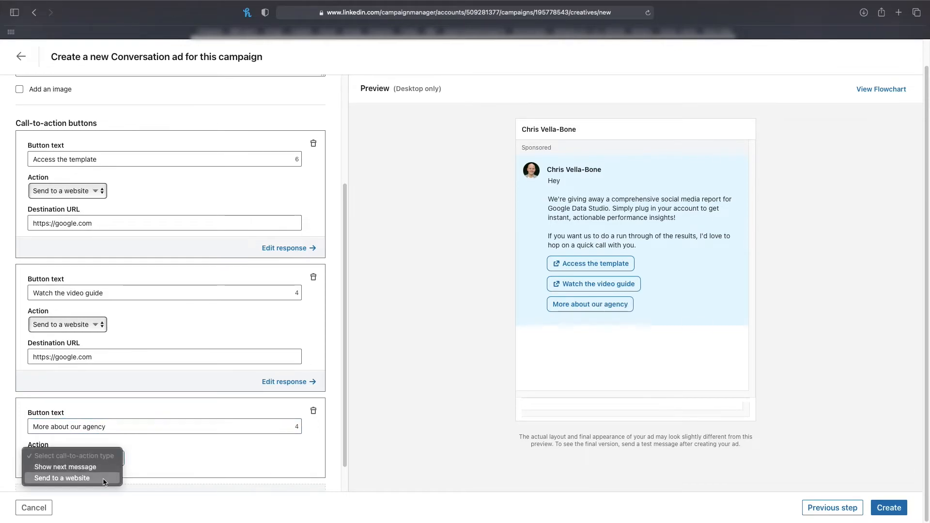
{"action": "left_click", "coordinate": [78, 470]}
{"action": "scroll", "coordinate": [154, 455], "scroll_direction": "down", "scroll_amount": 2}
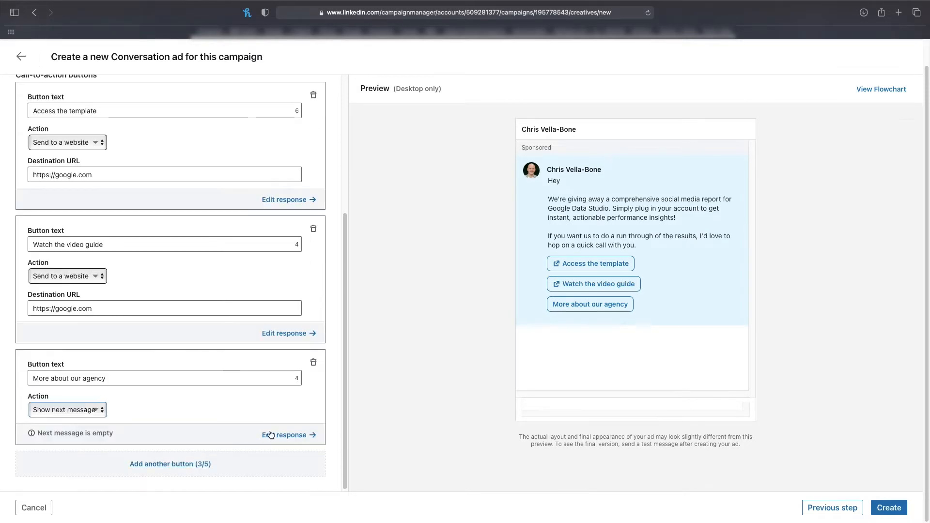
Step: Start the agency button's response with "Glad to hear you want to learn more. We're an award winning agency that specialises in social media. We have"
{"action": "left_click", "coordinate": [288, 436]}
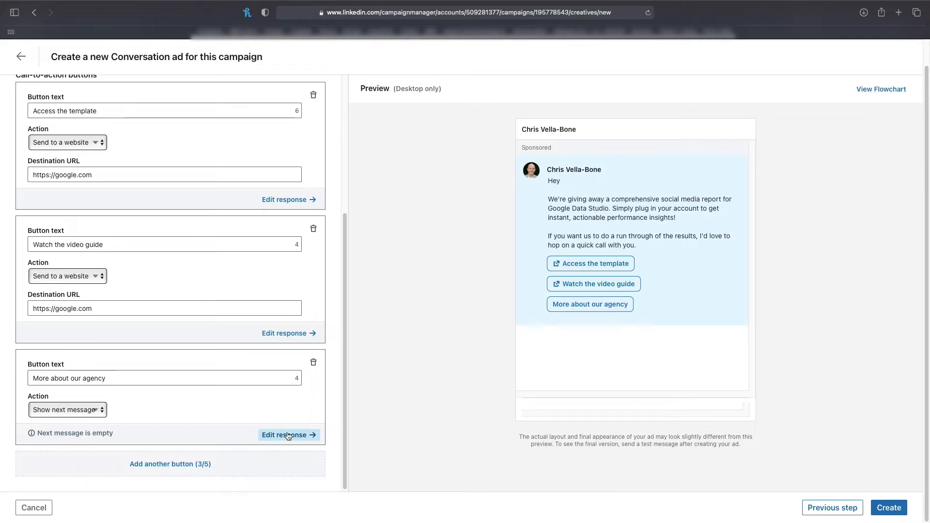
{"action": "type", "text": "Glad to"}
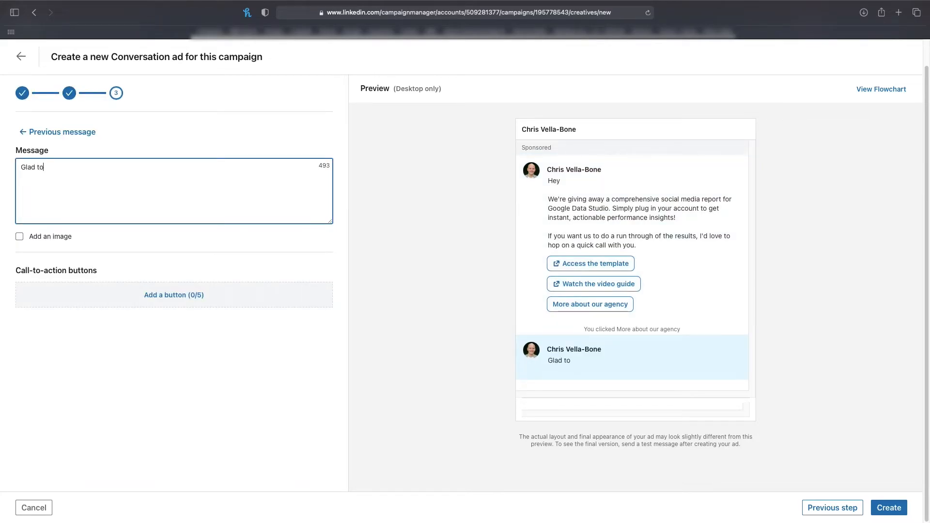
{"action": "type", "text": " hear you want to"}
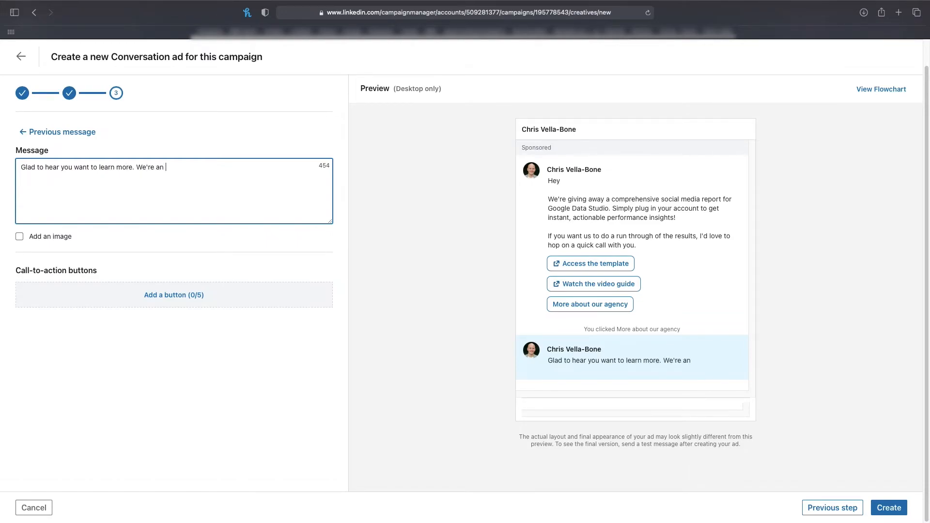
{"action": "type", "text": "learn more. We're an award winning agency that specialise"}
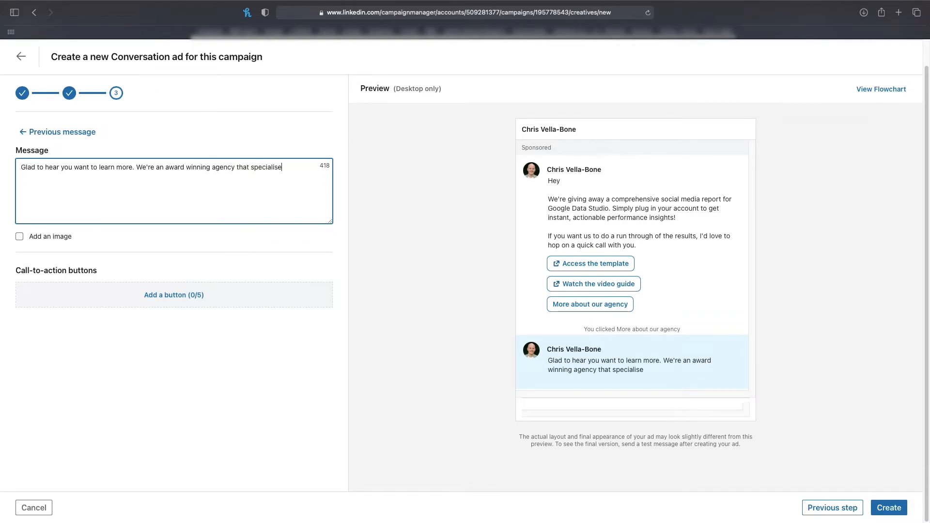
{"action": "type", "text": "s in social media. We ha"}
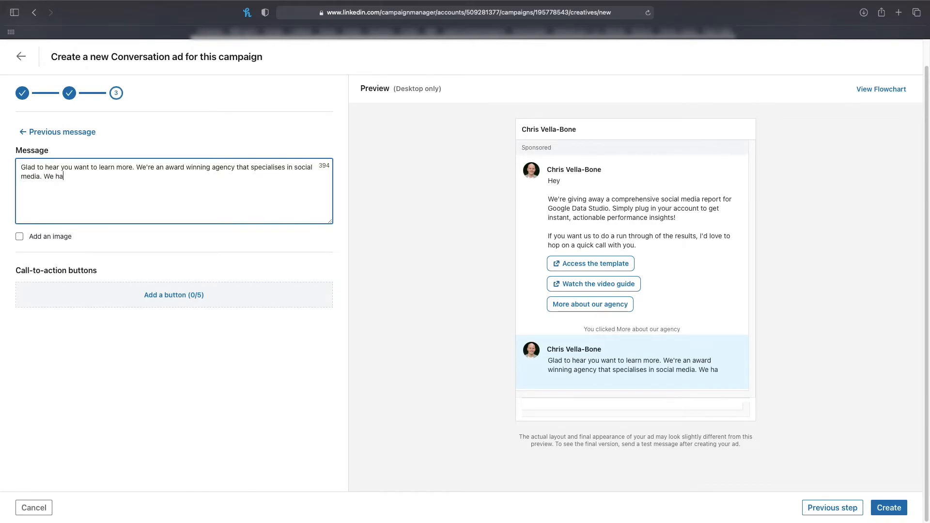
{"action": "type", "text": "ve an awesome team"}
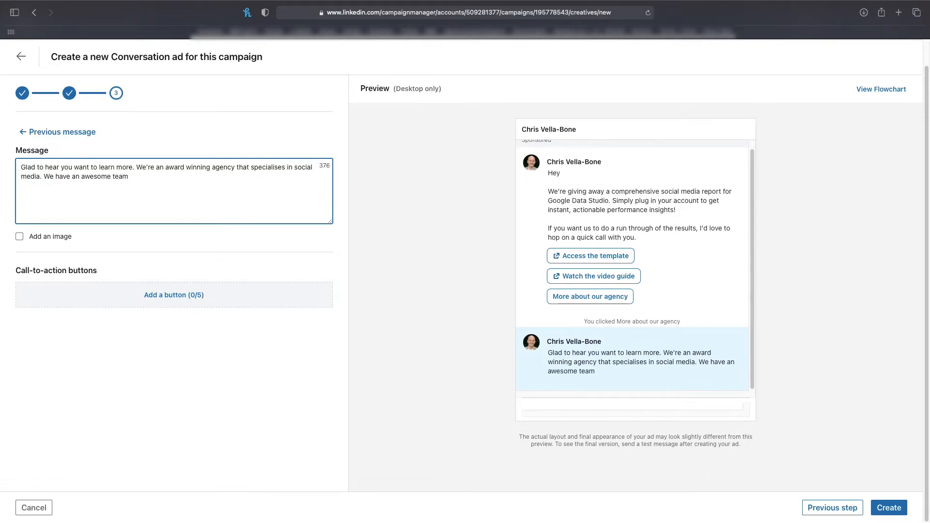
{"action": "type", "text": " full of ex Facebook employees and we have helpe"}
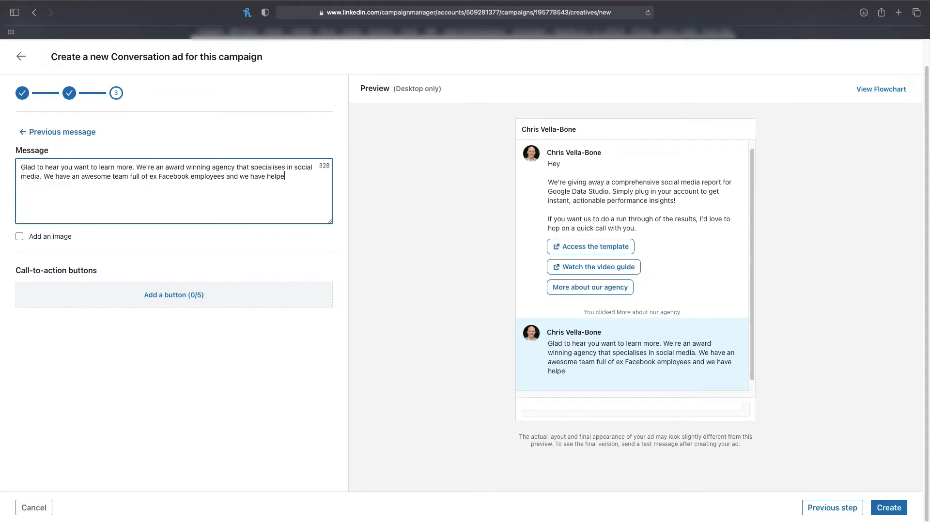
{"action": "type", "text": "d our clients generate "}
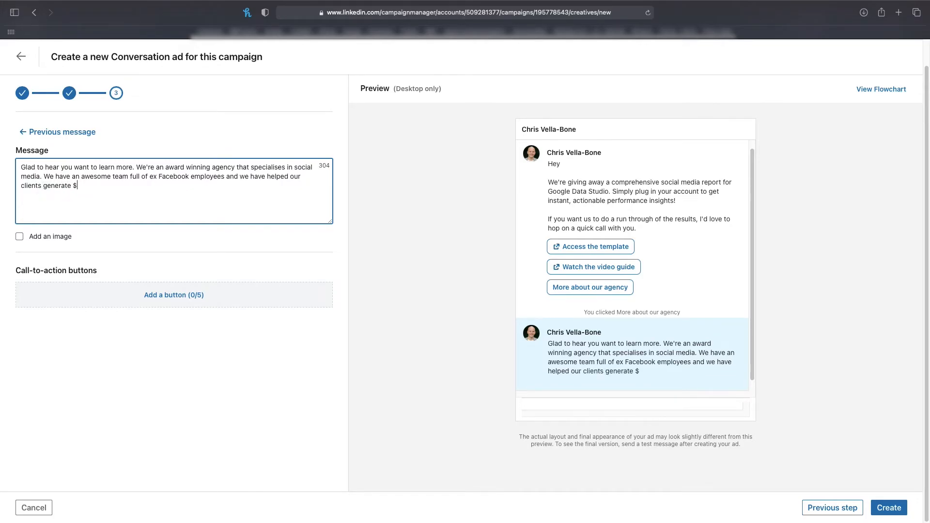
{"action": "type", "text": "$BILLIONS trh"}
Step: Complete the agency response with "an awesome team full of ex Facebook employees and we have helped our clients generate $BILLIONS through social media."
{"action": "key", "text": "BackSpace"}
{"action": "type", "text": "rough socia"}
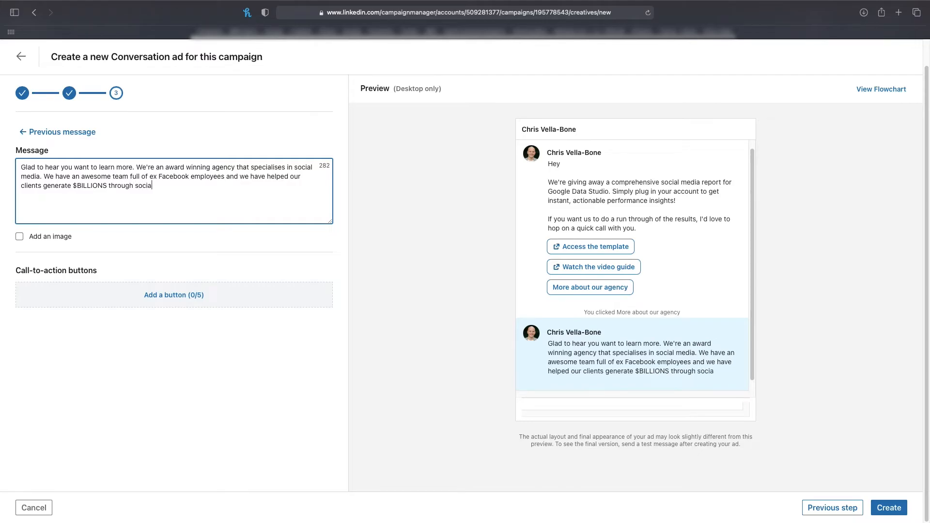
{"action": "type", "text": "l media."}
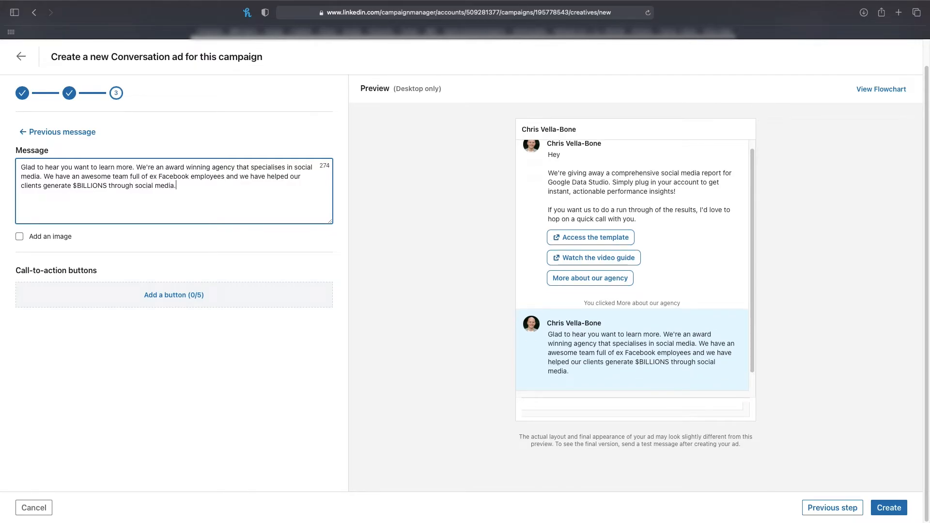
{"action": "left_click", "coordinate": [182, 295]}
{"action": "left_click", "coordinate": [161, 306]}
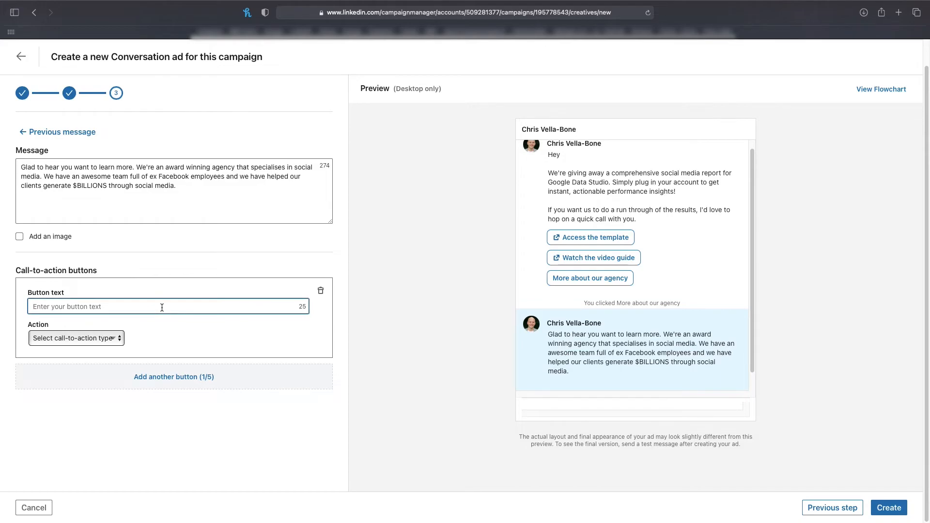
{"action": "type", "text": "Examples of our work"}
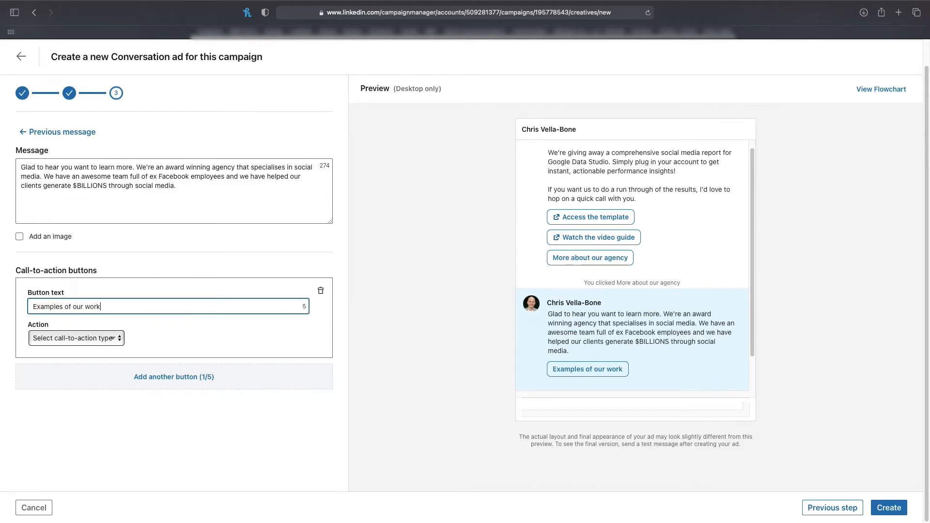
{"action": "left_click", "coordinate": [108, 345]}
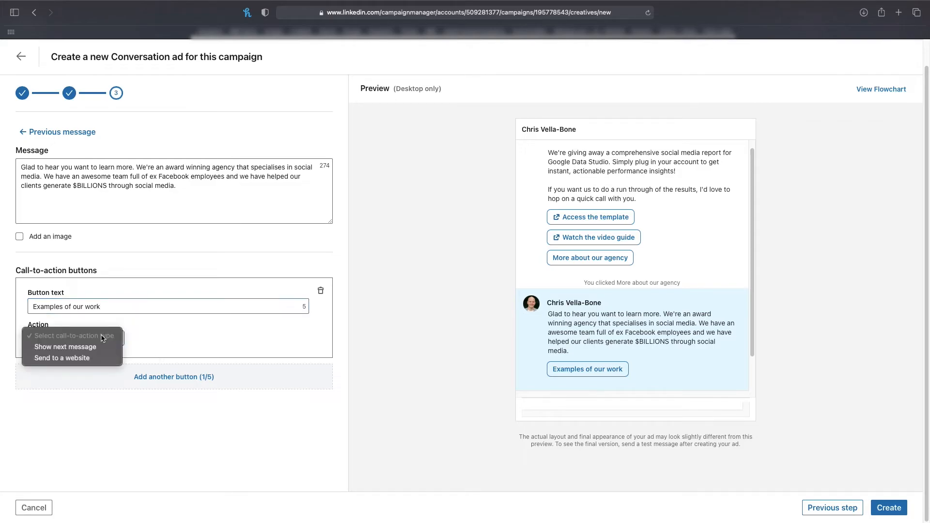
{"action": "left_click", "coordinate": [96, 355]}
{"action": "left_click", "coordinate": [100, 364]}
{"action": "type", "text": "https://google.com"}
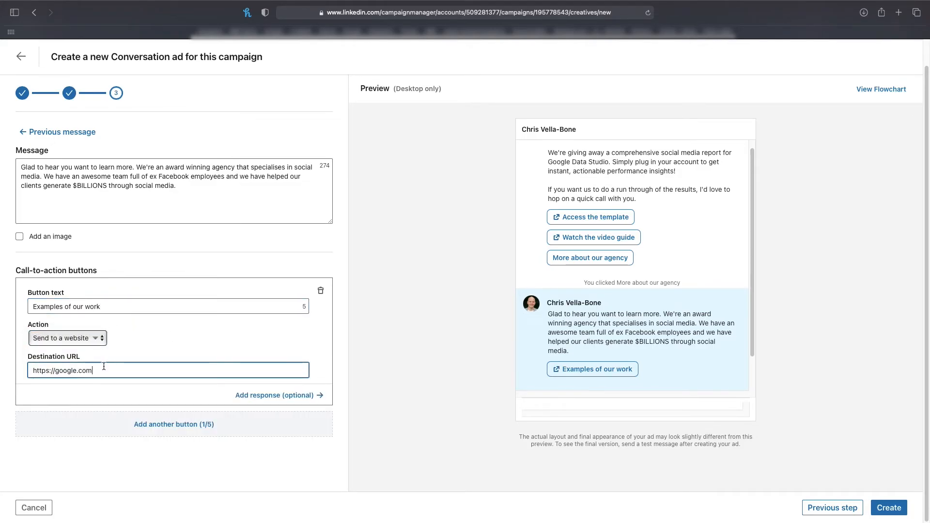
{"action": "left_click", "coordinate": [176, 432]}
{"action": "left_click", "coordinate": [147, 436]}
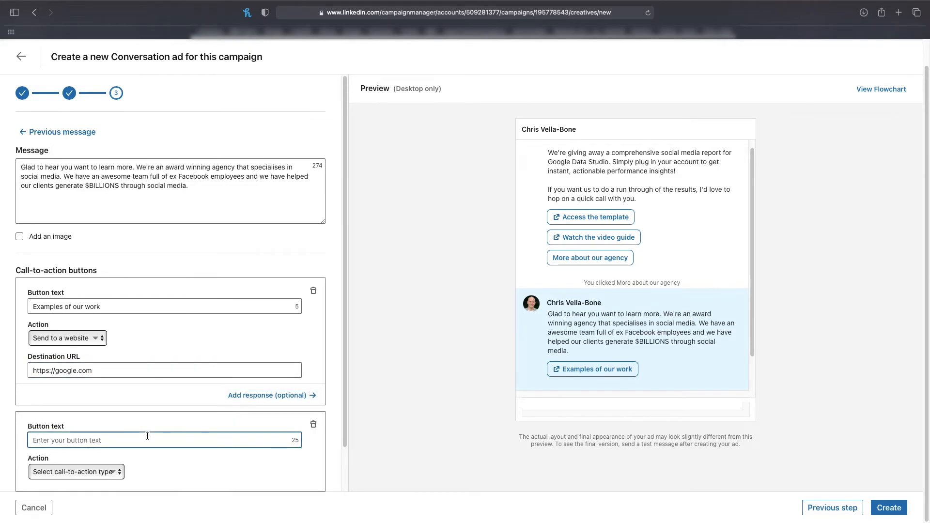
{"action": "type", "text": "Li"}
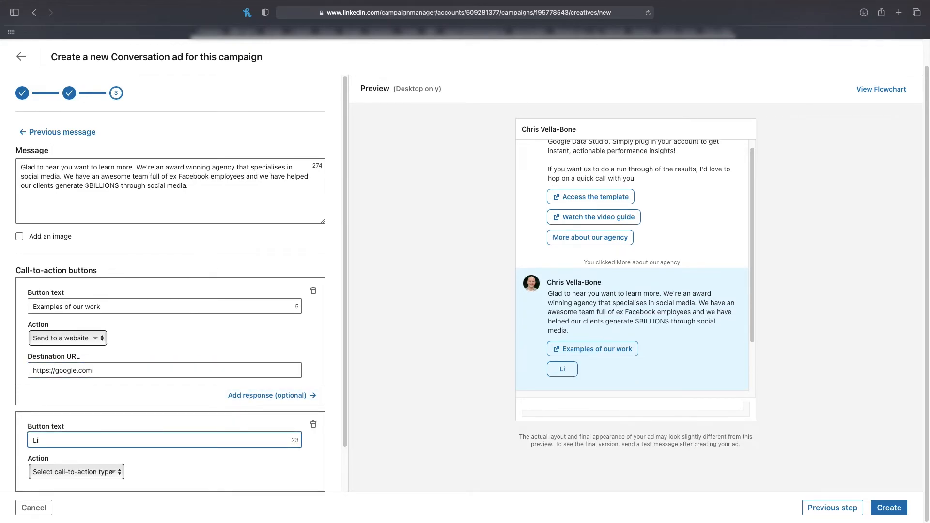
{"action": "key", "text": "BackSpace"}
{"action": "key", "text": "BackSpace"}
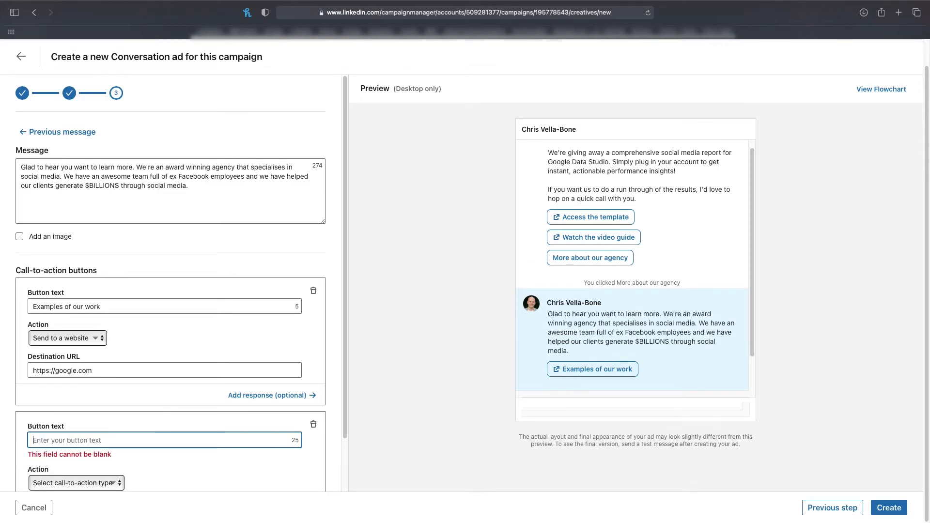
{"action": "type", "text": "Testimonials"}
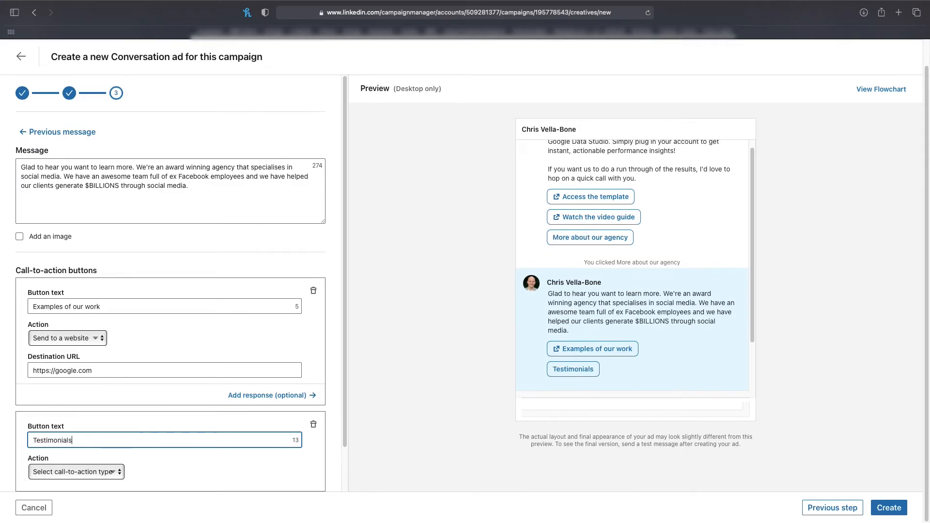
{"action": "left_click", "coordinate": [94, 474]}
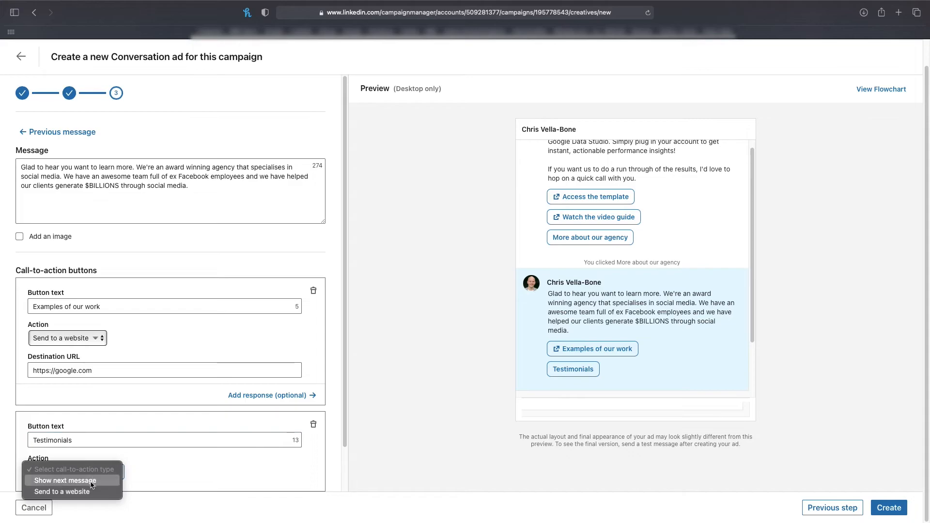
{"action": "left_click", "coordinate": [90, 493]}
{"action": "scroll", "coordinate": [89, 487], "scroll_direction": "down", "scroll_amount": 2}
{"action": "left_click", "coordinate": [64, 411]}
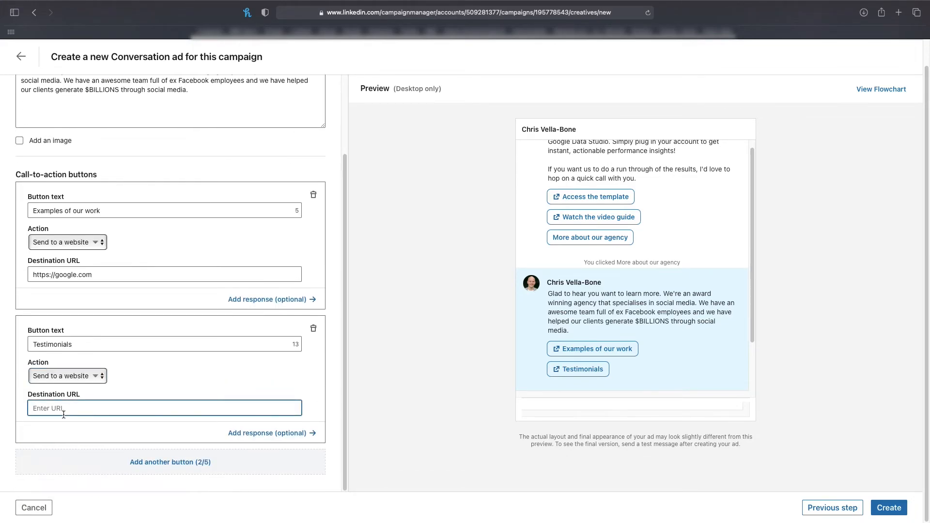
{"action": "type", "text": "https://google.com"}
{"action": "left_click", "coordinate": [170, 462]}
{"action": "type", "text": "How much does it cost?"}
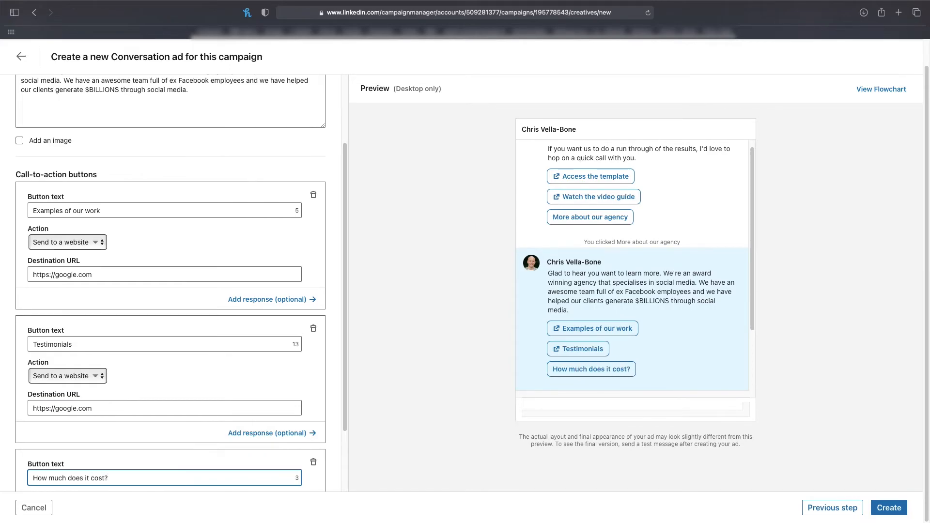
{"action": "scroll", "coordinate": [81, 472], "scroll_direction": "down", "scroll_amount": 4}
{"action": "left_click", "coordinate": [75, 424]}
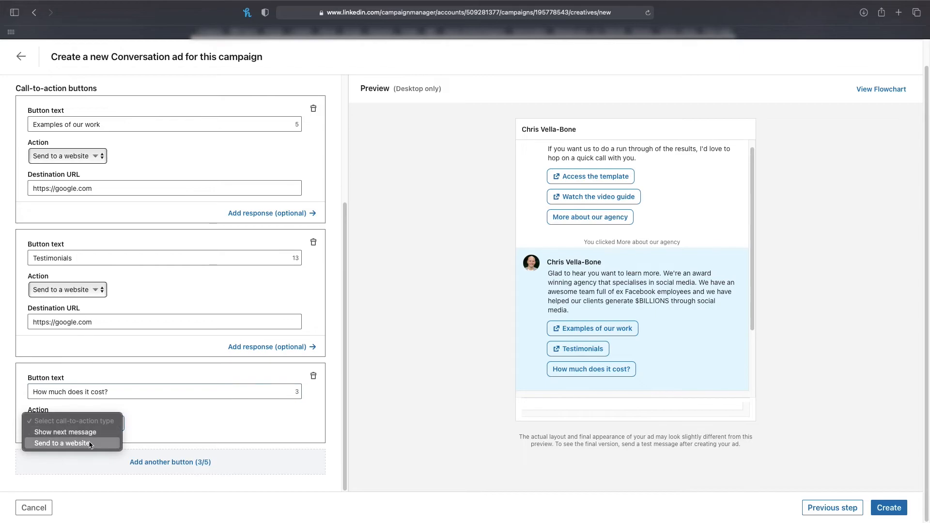
{"action": "left_click", "coordinate": [90, 444]}
{"action": "left_click", "coordinate": [89, 456]}
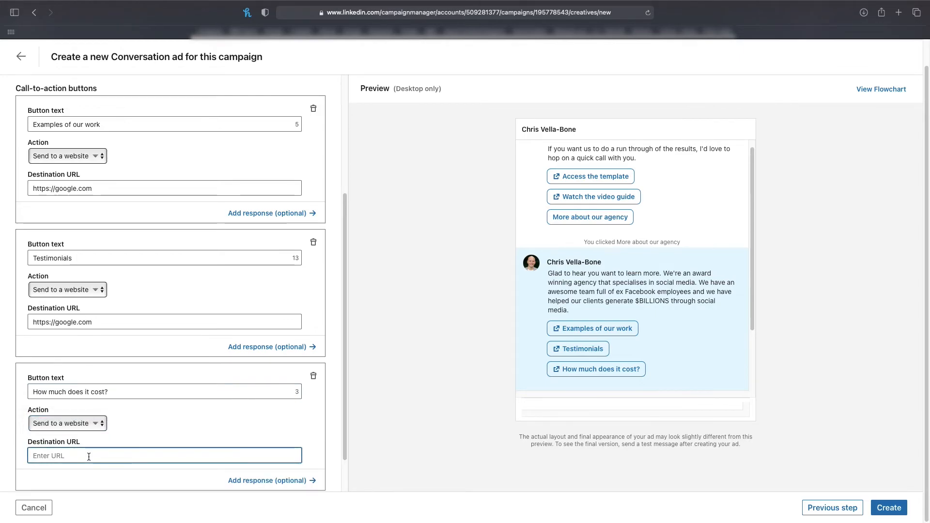
{"action": "type", "text": "https://google.com"}
Step: Add a fourth call-to-action button to the agency response with the text "Access the template"
{"action": "scroll", "coordinate": [89, 457], "scroll_direction": "down", "scroll_amount": 2}
{"action": "left_click", "coordinate": [188, 465]}
{"action": "left_click", "coordinate": [182, 473]}
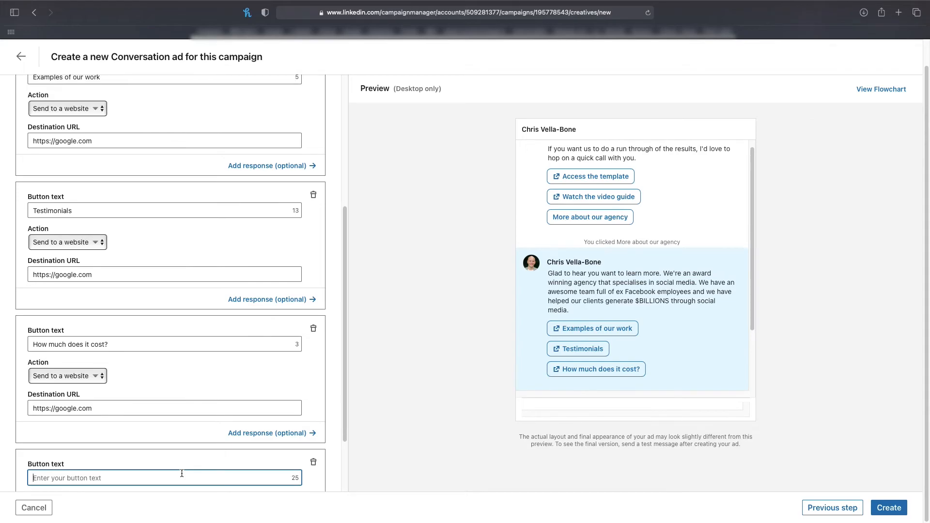
{"action": "type", "text": "A"}
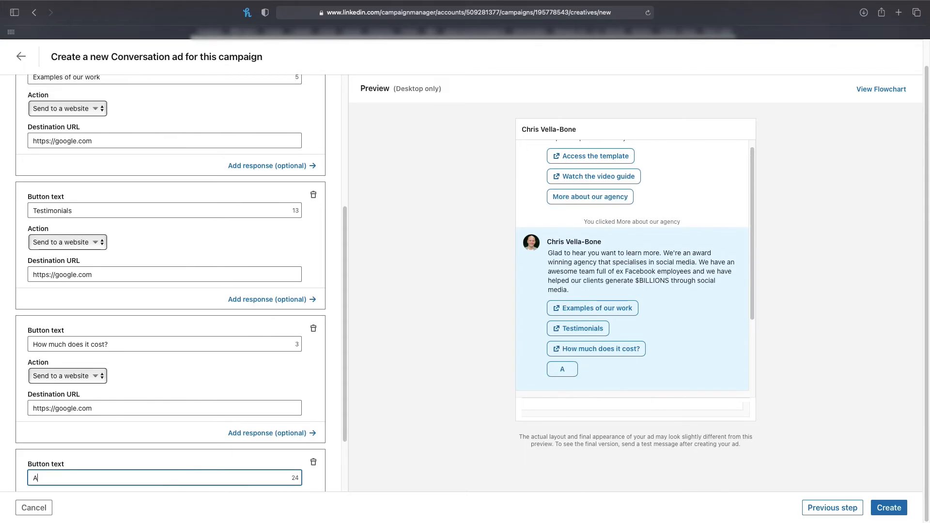
{"action": "type", "text": "ccess the Socia"}
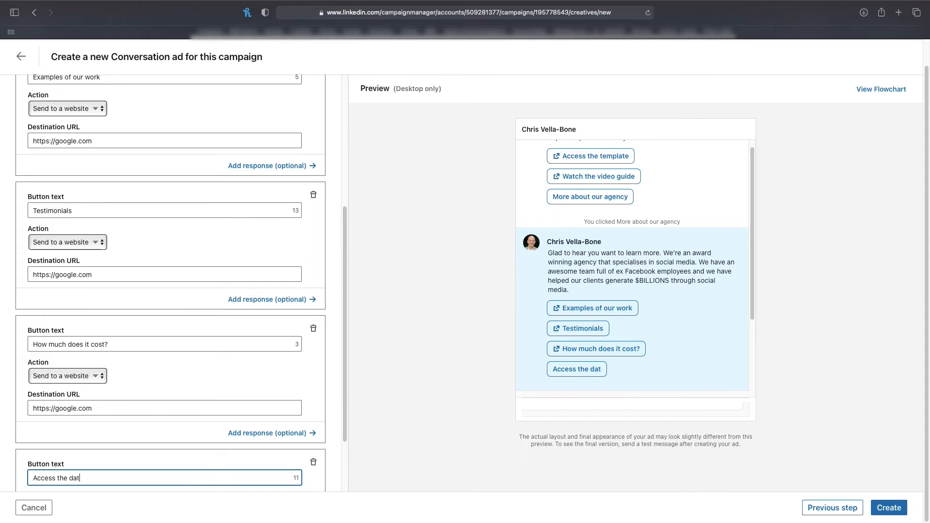
{"action": "key", "text": "BackSpace"}
{"action": "key", "text": "BackSpace"}
{"action": "key", "text": "BackSpace"}
{"action": "key", "text": "BackSpace"}
{"action": "key", "text": "BackSpace"}
{"action": "type", "text": "template"}
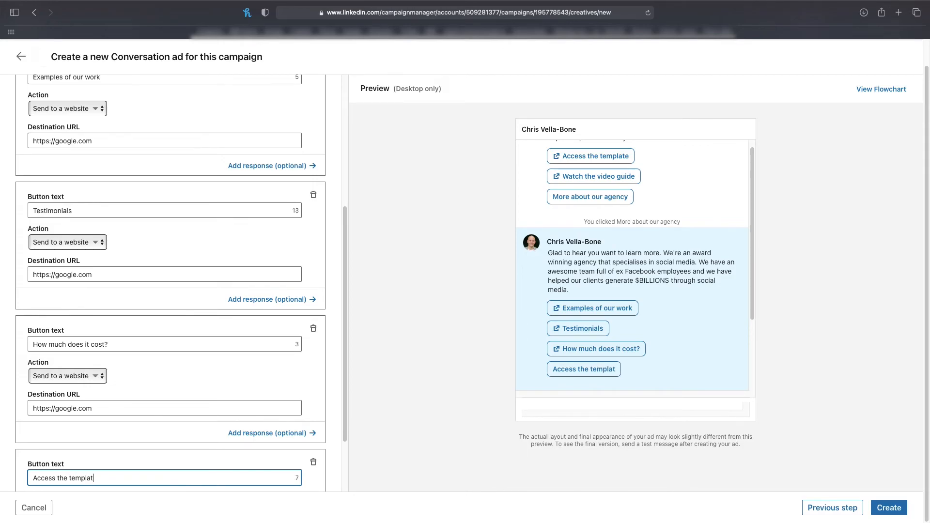
{"action": "scroll", "coordinate": [69, 423], "scroll_direction": "down", "scroll_amount": 2}
{"action": "left_click", "coordinate": [69, 423]}
{"action": "left_click", "coordinate": [69, 443]}
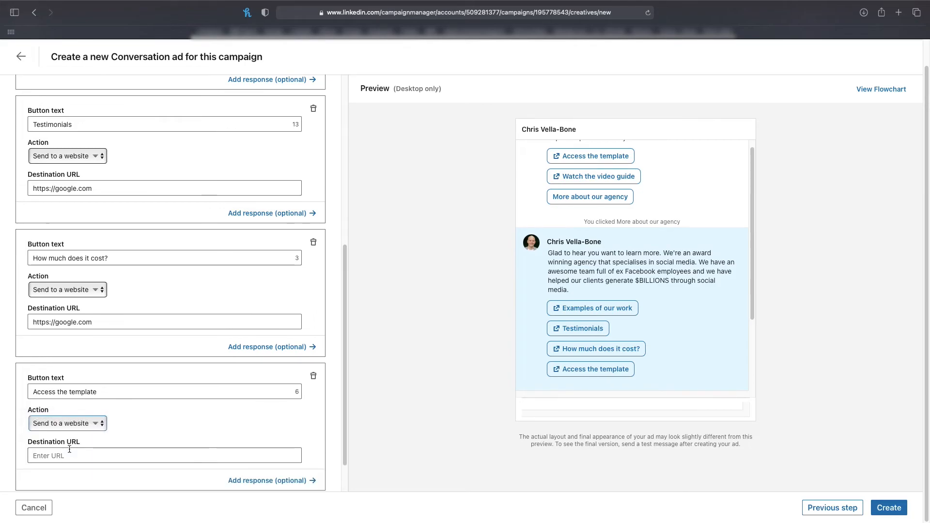
{"action": "left_click", "coordinate": [69, 451]}
{"action": "type", "text": "https://google.com"}
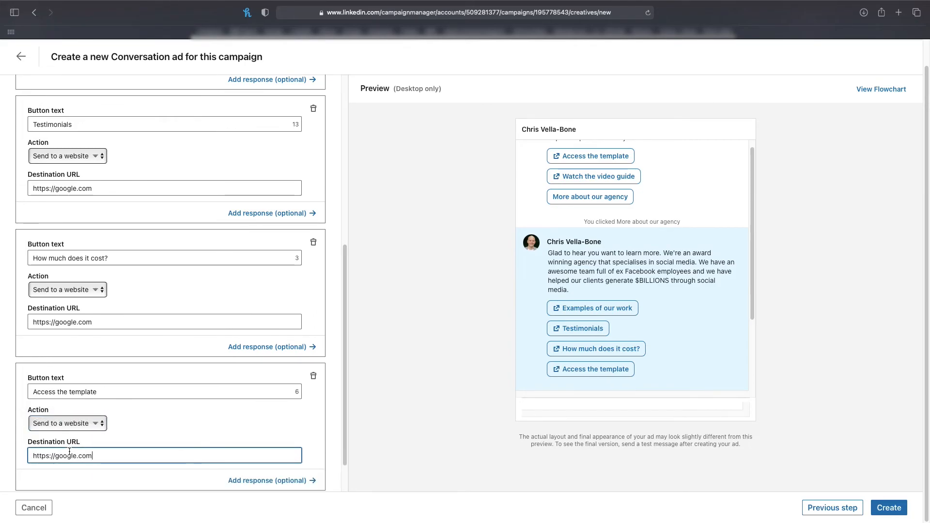
{"action": "left_click", "coordinate": [170, 488]}
Step: Show the conversation as a flowchart to check its branches, and create the ad
{"action": "scroll", "coordinate": [580, 281], "scroll_direction": "up", "scroll_amount": 3}
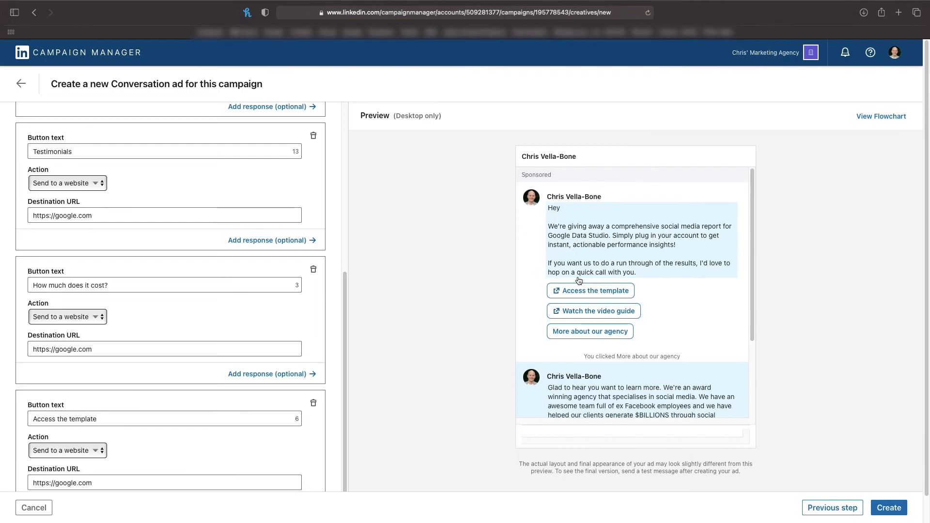
{"action": "left_click", "coordinate": [880, 117]}
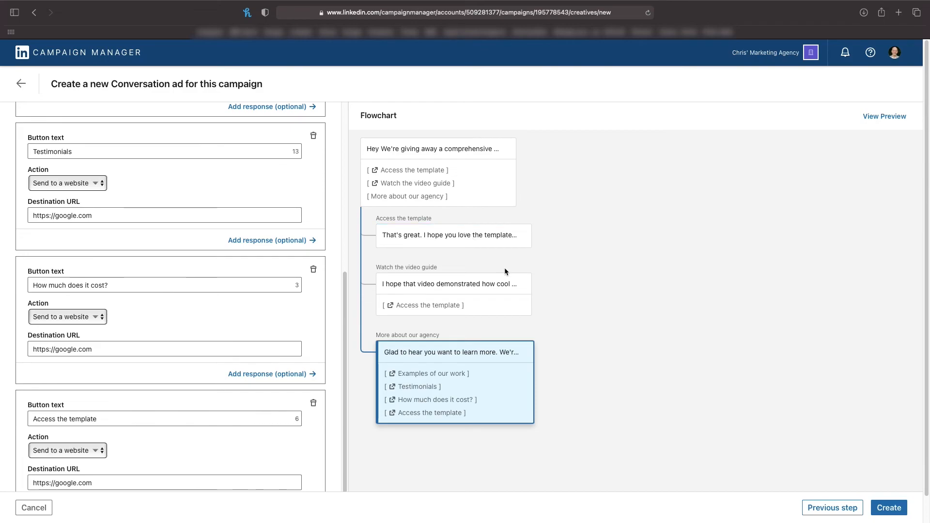
{"action": "scroll", "coordinate": [575, 197], "scroll_direction": "down", "scroll_amount": 1}
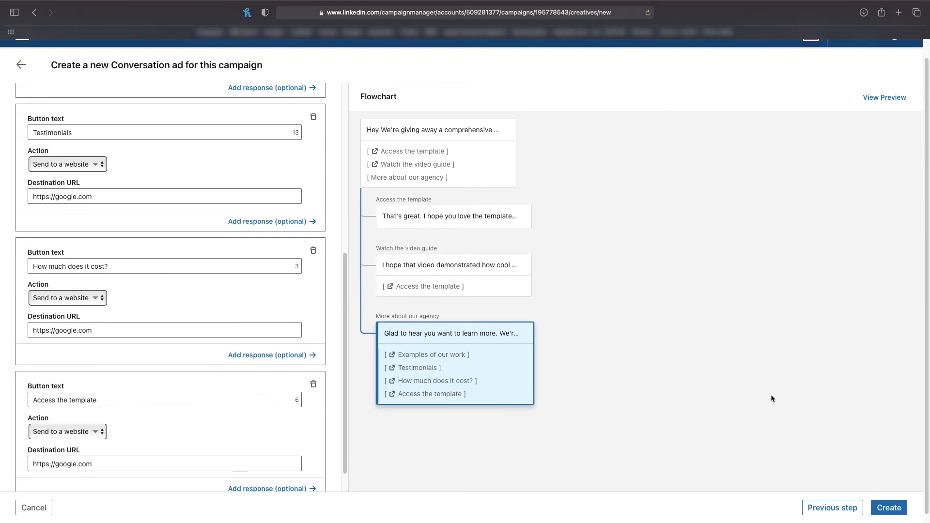
{"action": "left_click", "coordinate": [904, 508]}
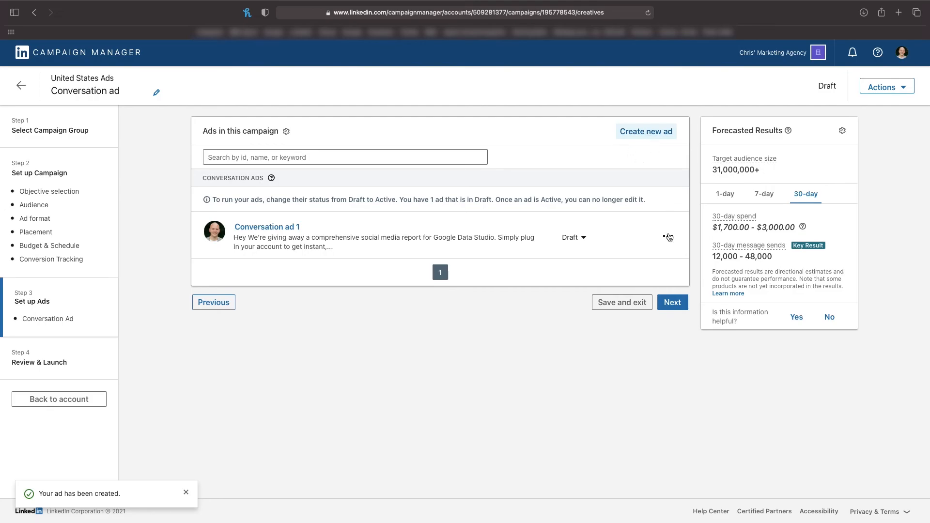
{"action": "left_click", "coordinate": [668, 237]}
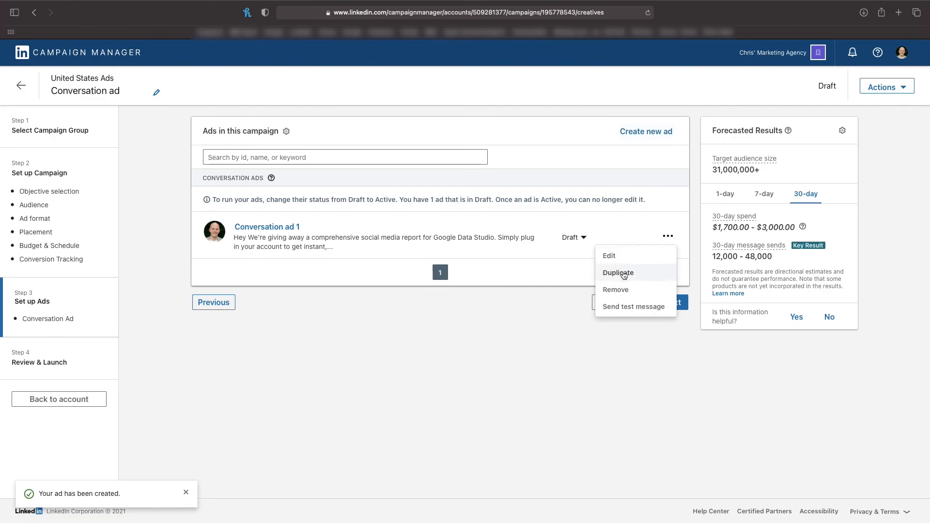
{"action": "left_click", "coordinate": [624, 274]}
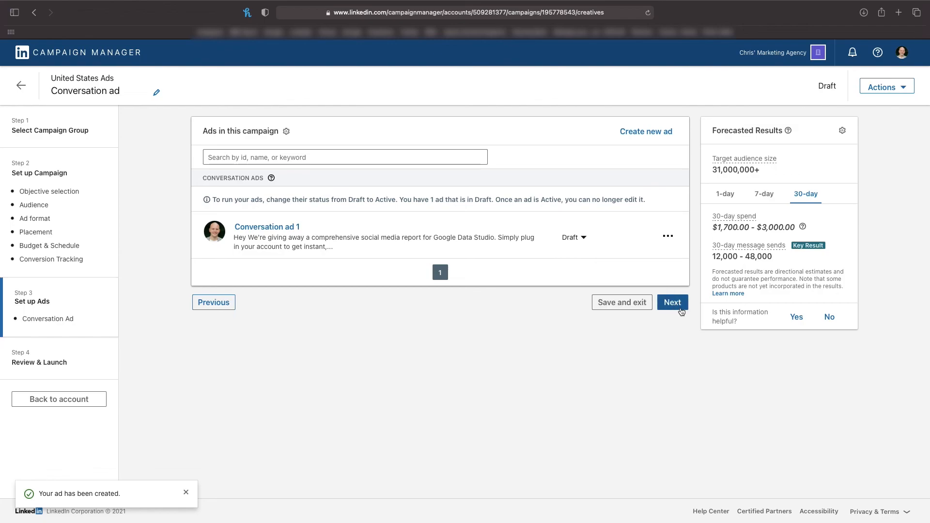
Step: Proceed to the Review & Launch stage and look through the campaign settings, from objective to budget and schedule
{"action": "left_click", "coordinate": [679, 307]}
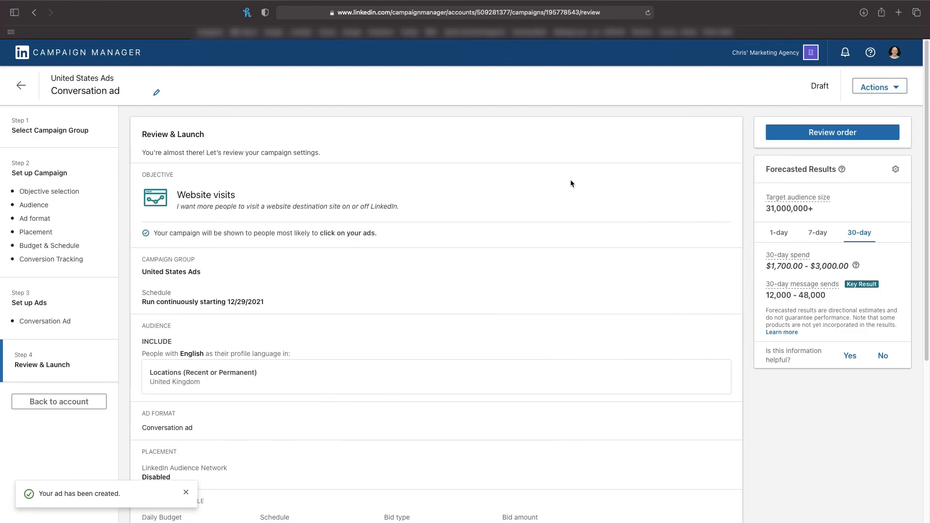
{"action": "scroll", "coordinate": [197, 245], "scroll_direction": "down", "scroll_amount": 1}
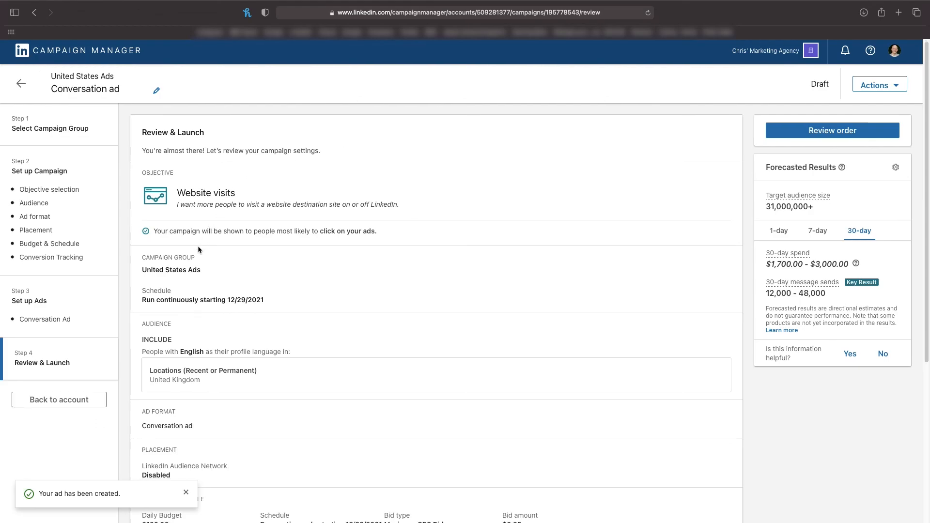
{"action": "scroll", "coordinate": [222, 270], "scroll_direction": "down", "scroll_amount": 5}
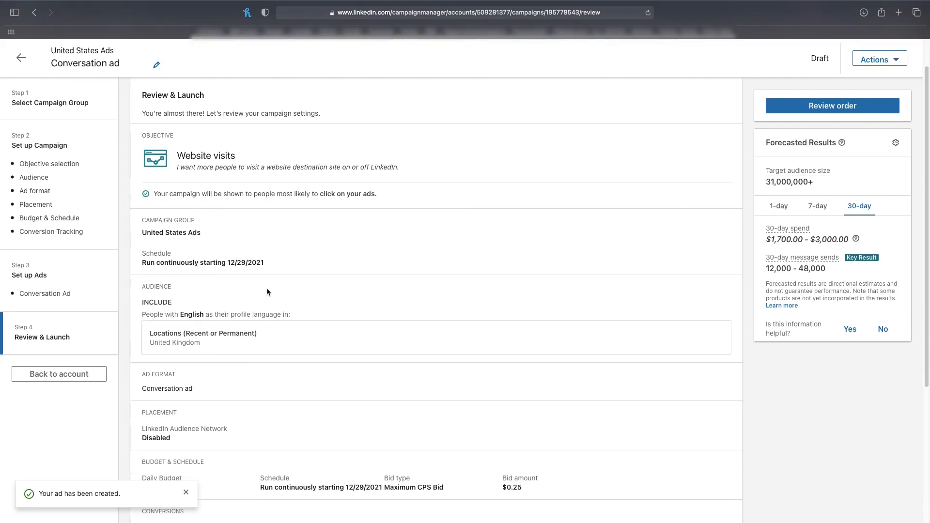